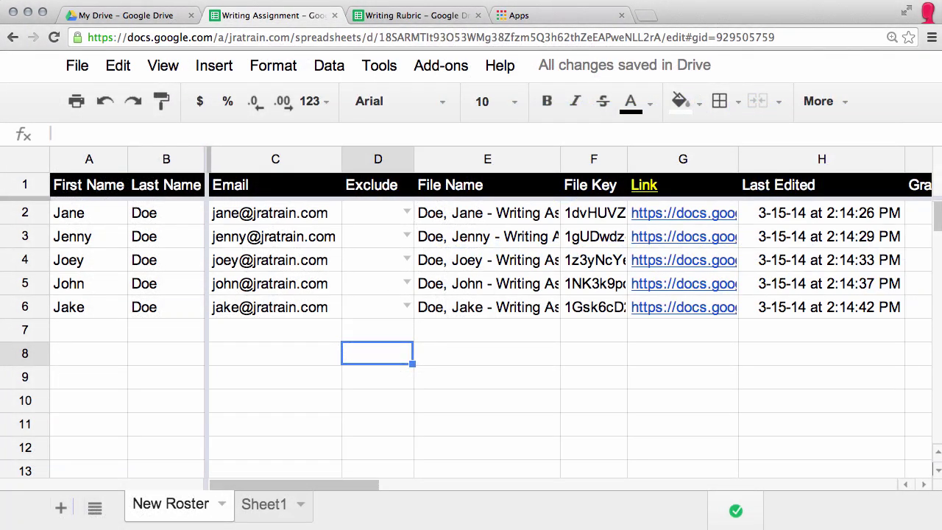
Open the first student's linked document from the New Roster sheet and skim the writing
{"action": "scroll", "coordinate": [839, 374], "scroll_direction": "right", "scroll_amount": 3}
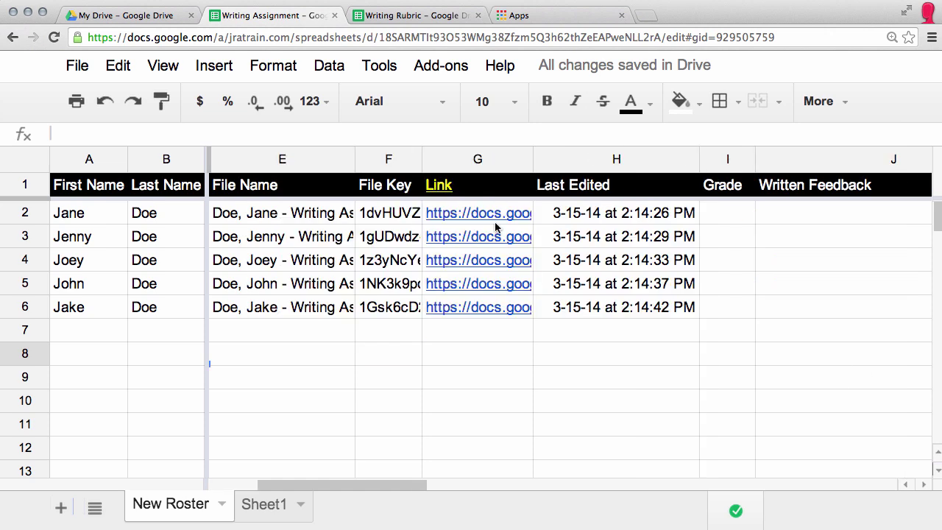
{"action": "left_click", "coordinate": [471, 212]}
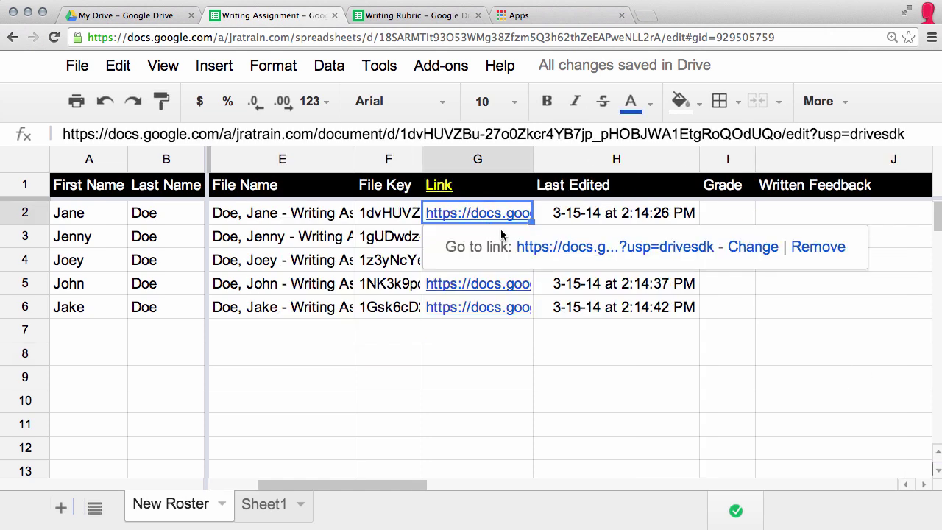
{"action": "left_click", "coordinate": [536, 245]}
{"action": "scroll", "coordinate": [213, 283], "scroll_direction": "down", "scroll_amount": 4}
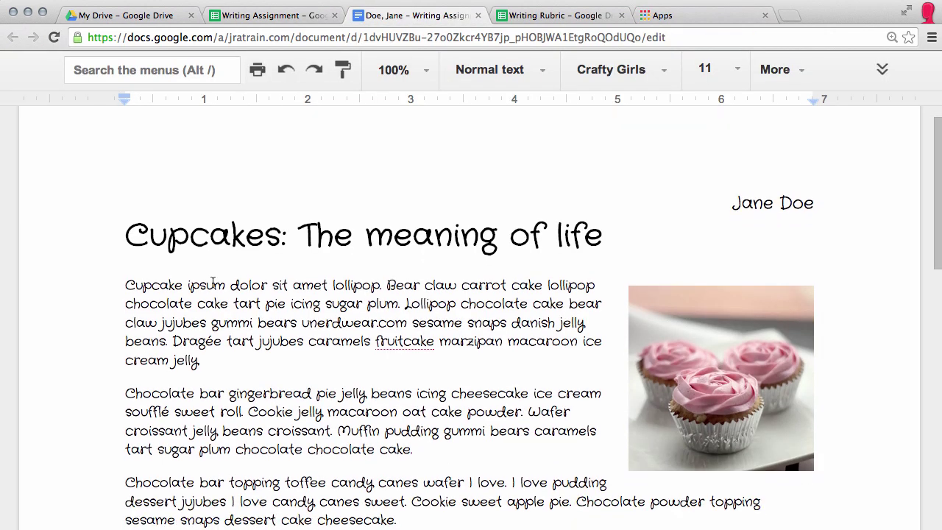
{"action": "scroll", "coordinate": [213, 282], "scroll_direction": "up", "scroll_amount": 4}
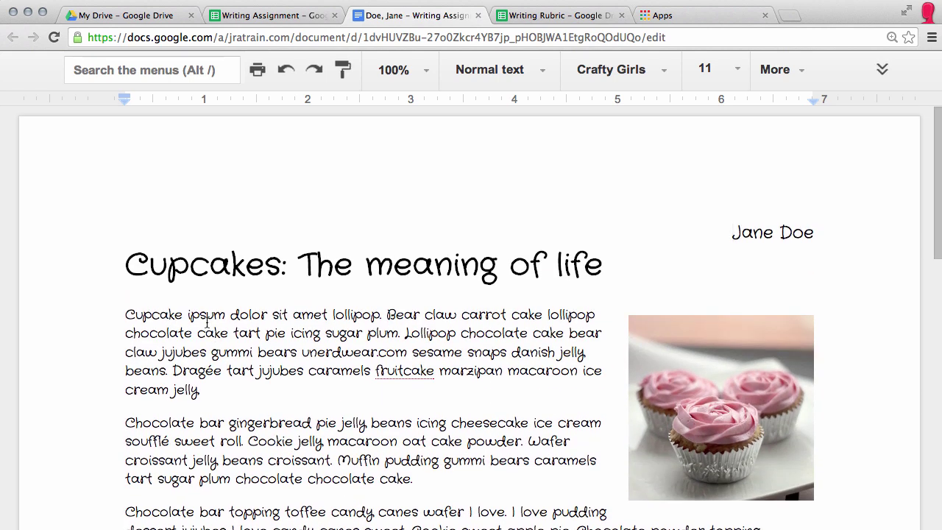
View the Blank Paper Template document and the My Drive file list
{"action": "left_click", "coordinate": [256, 16]}
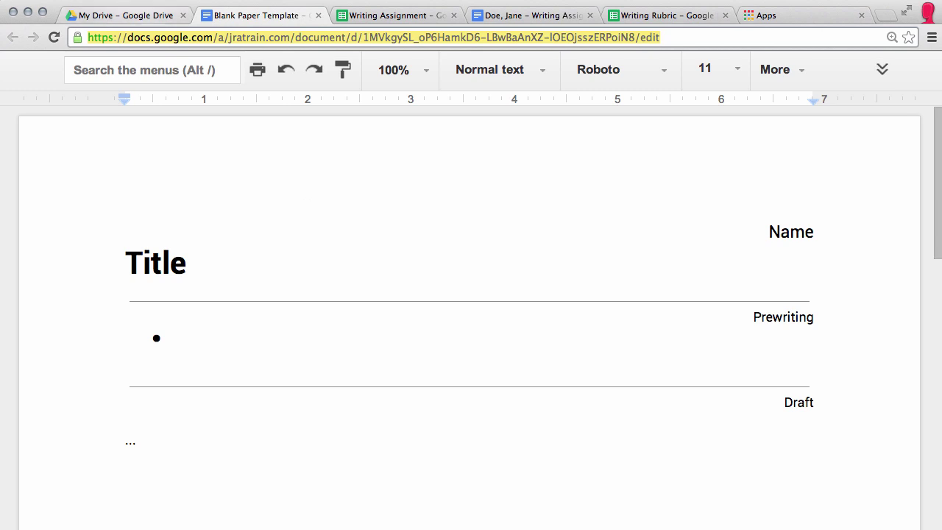
{"action": "left_click", "coordinate": [121, 16]}
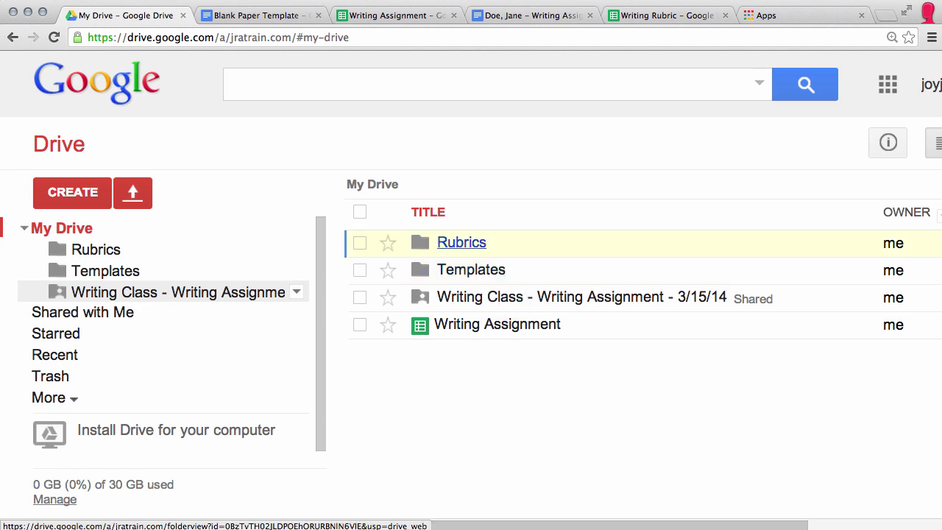
Examine the Writing Rubric spreadsheet's layout, including its score columns, category rows and descriptors
{"action": "left_click", "coordinate": [666, 15]}
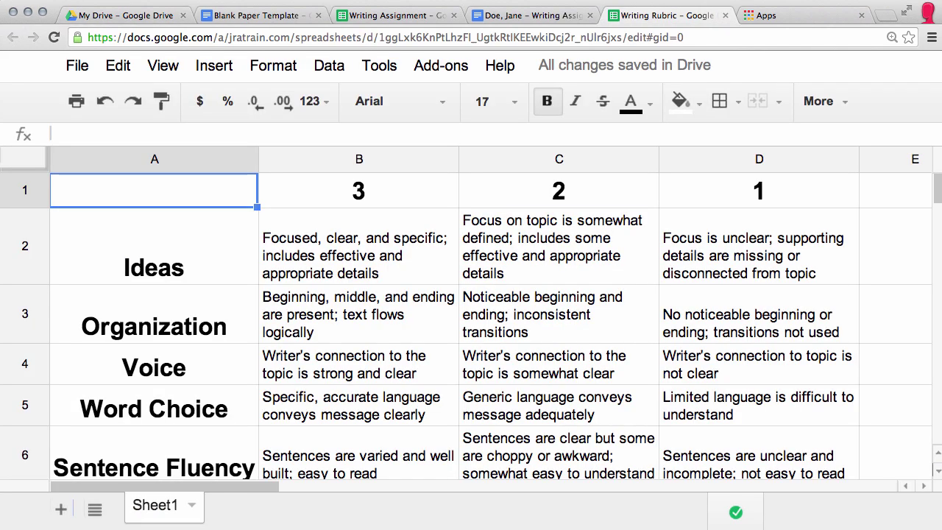
{"action": "scroll", "coordinate": [486, 324], "scroll_direction": "right", "scroll_amount": 10}
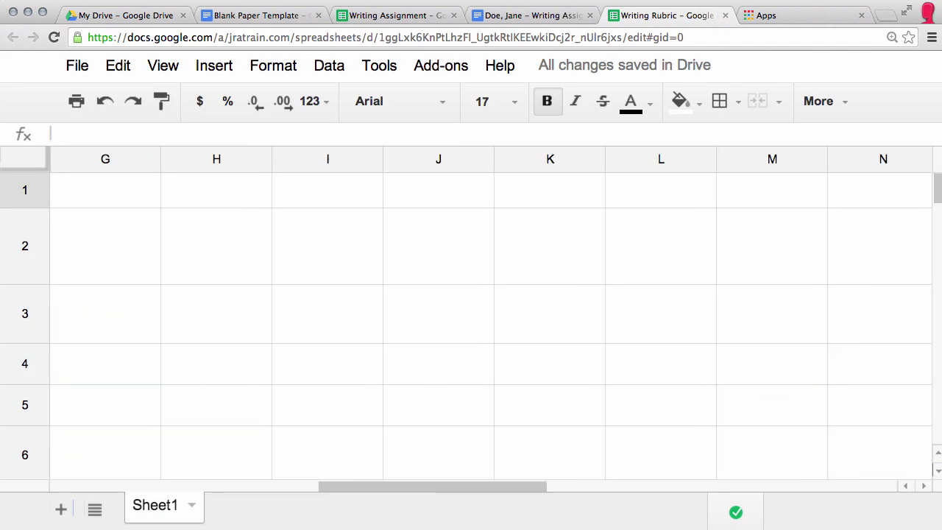
{"action": "scroll", "coordinate": [486, 324], "scroll_direction": "left", "scroll_amount": 10}
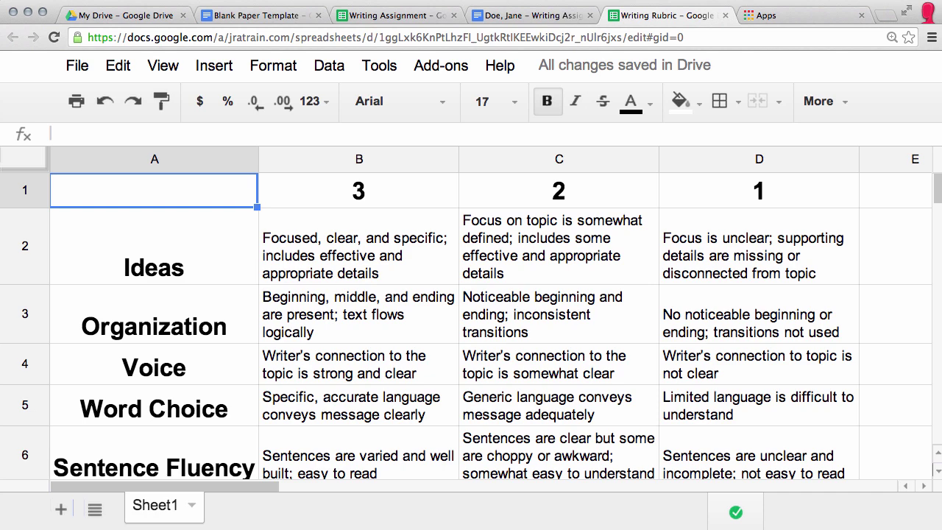
{"action": "scroll", "coordinate": [486, 324], "scroll_direction": "down", "scroll_amount": 1}
{"action": "scroll", "coordinate": [486, 324], "scroll_direction": "up", "scroll_amount": 1}
{"action": "scroll", "coordinate": [486, 324], "scroll_direction": "down", "scroll_amount": 5}
{"action": "scroll", "coordinate": [485, 324], "scroll_direction": "up", "scroll_amount": 5}
{"action": "scroll", "coordinate": [486, 323], "scroll_direction": "right", "scroll_amount": 3}
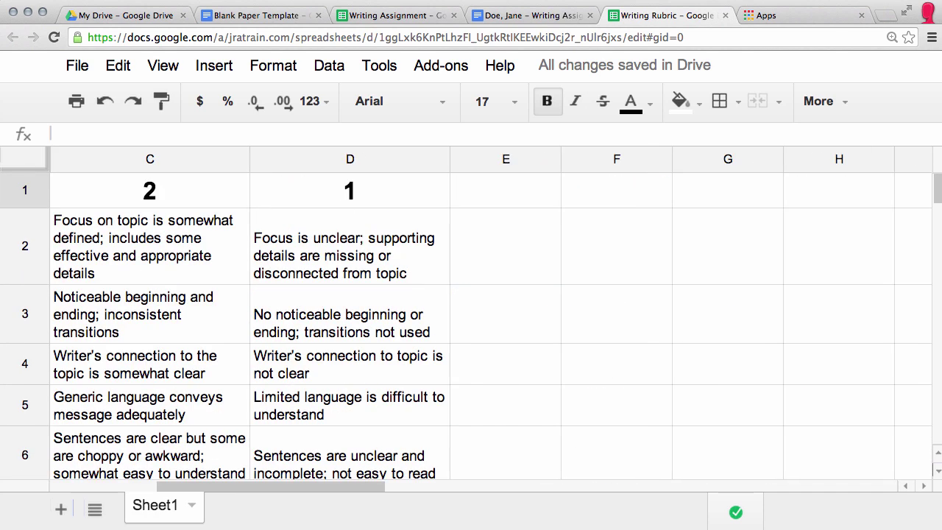
{"action": "scroll", "coordinate": [486, 324], "scroll_direction": "left", "scroll_amount": 3}
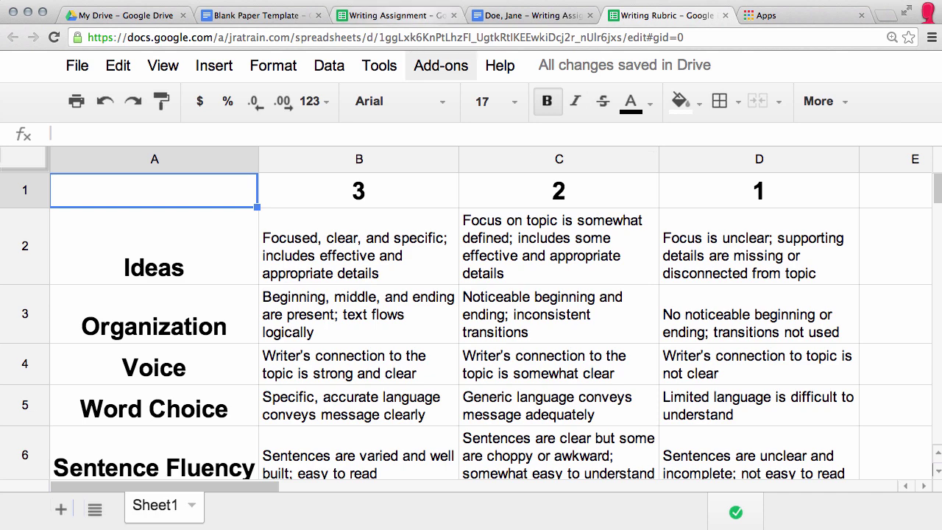
Open the Chrome Web Store and search it for Goobric
{"action": "left_click", "coordinate": [397, 15]}
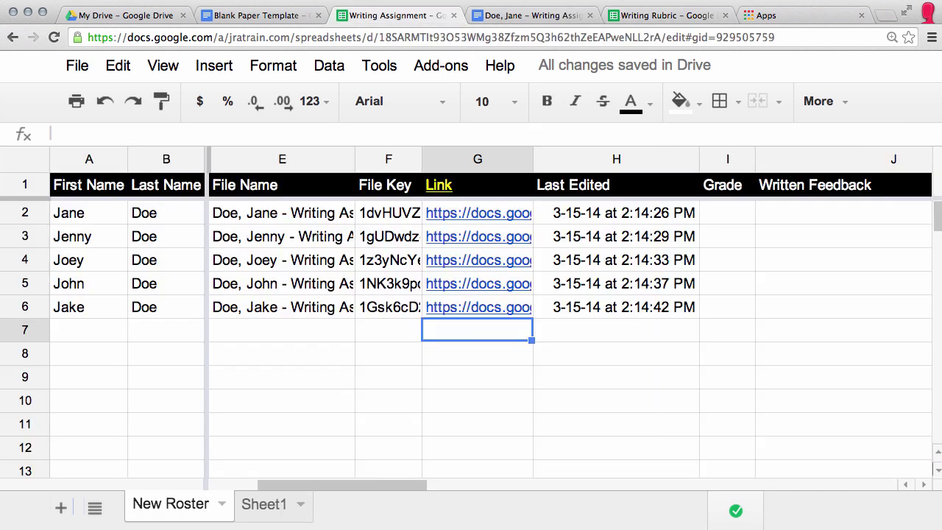
{"action": "left_click", "coordinate": [791, 15]}
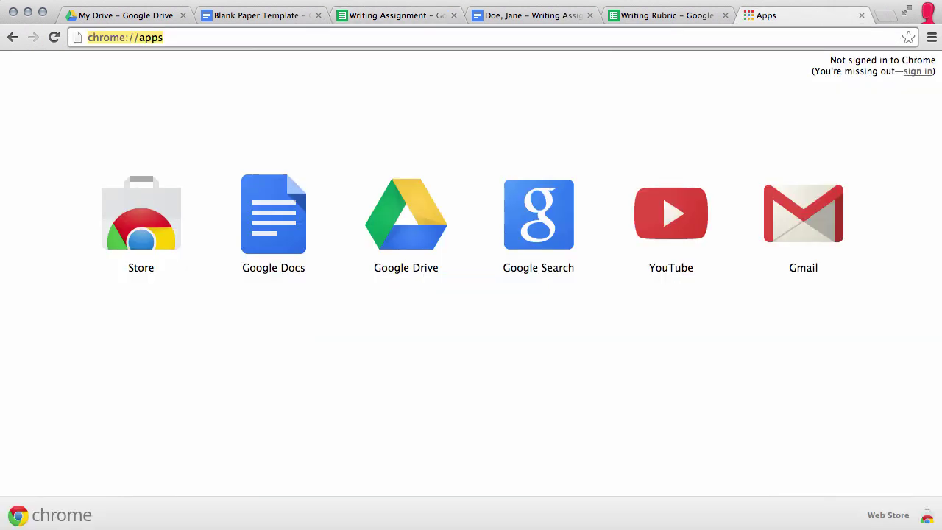
{"action": "left_click", "coordinate": [141, 213]}
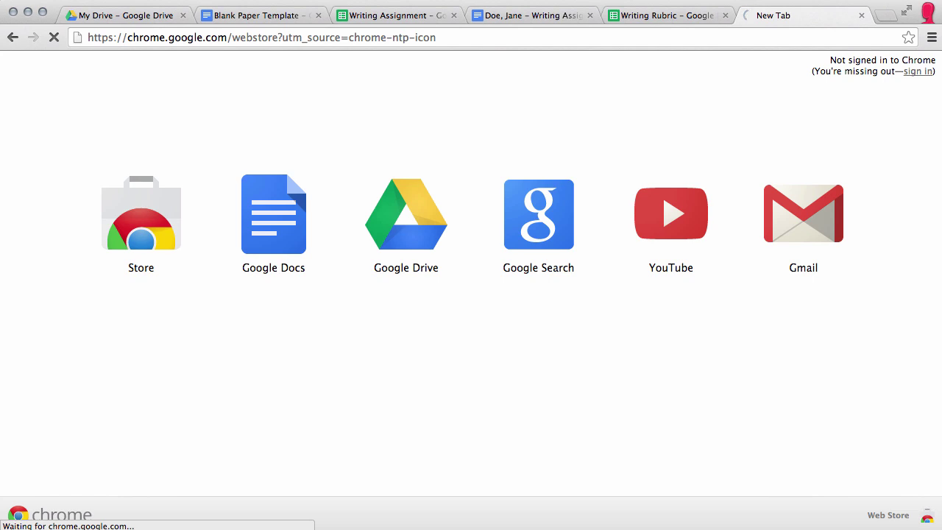
{"action": "type", "text": "Goobric"}
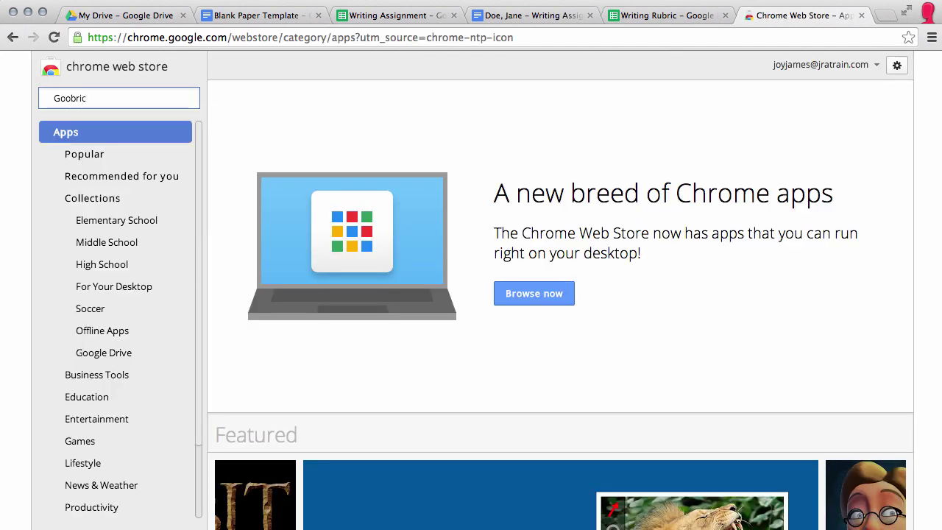
{"action": "key", "text": "Return"}
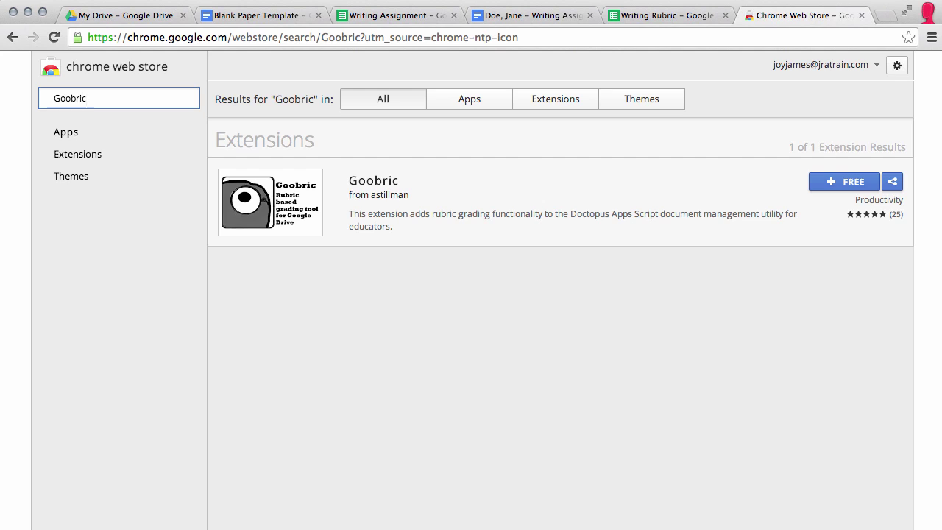
Examine the Goobric extension's overview, details and user reviews in the store listing
{"action": "left_click", "coordinate": [374, 181]}
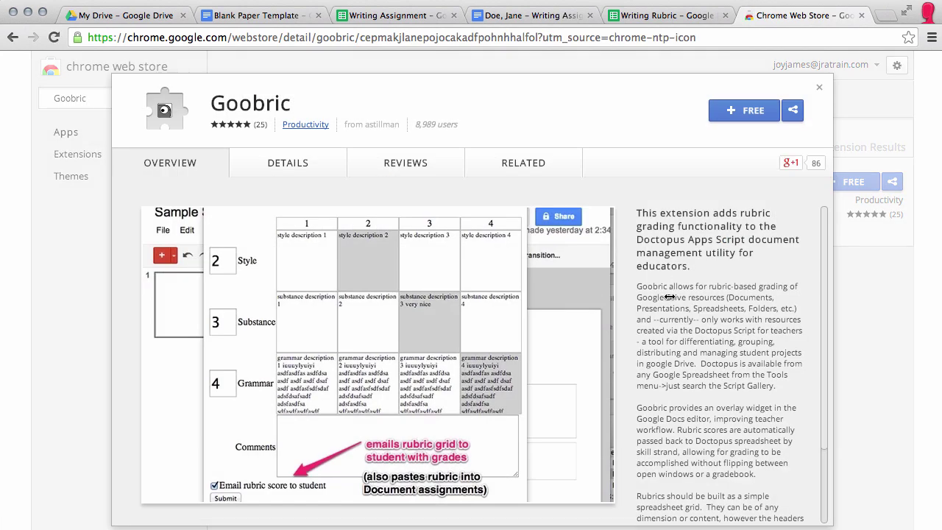
{"action": "scroll", "coordinate": [666, 295], "scroll_direction": "down", "scroll_amount": 3}
{"action": "scroll", "coordinate": [720, 361], "scroll_direction": "up", "scroll_amount": 3}
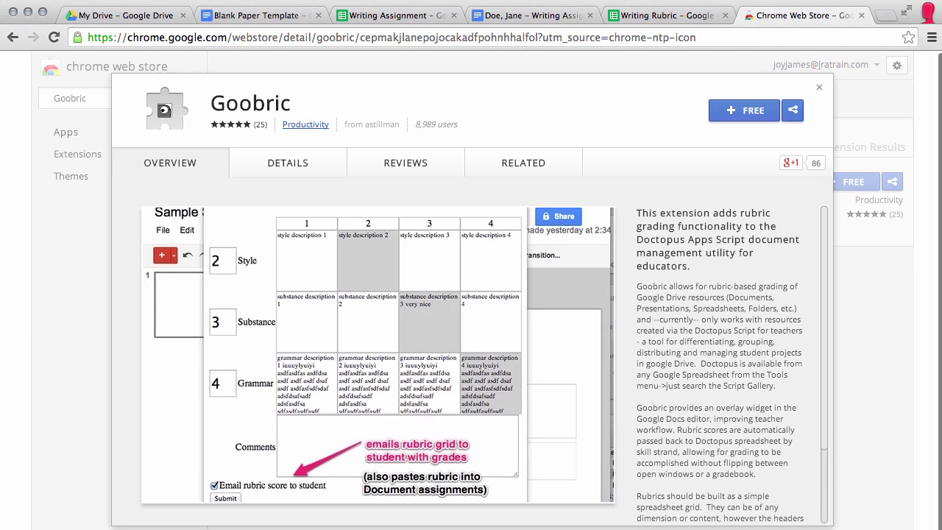
{"action": "left_click", "coordinate": [271, 163]}
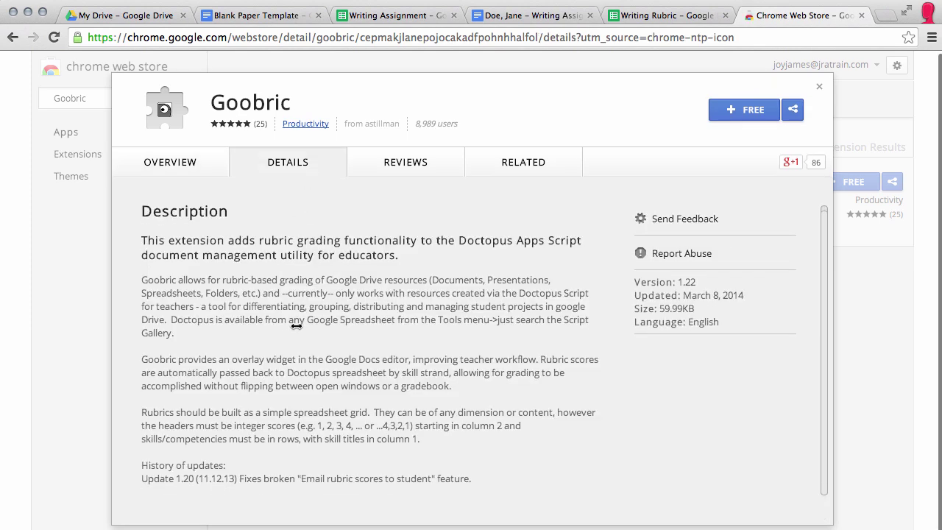
{"action": "left_click", "coordinate": [406, 163]}
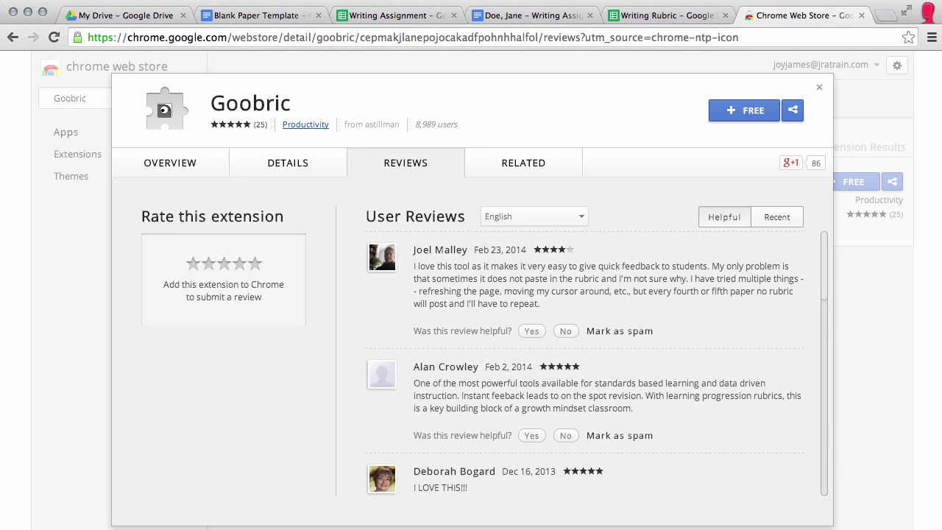
{"action": "left_click", "coordinate": [170, 162]}
Add the Goobric extension to Chrome and close the web store page
{"action": "left_click", "coordinate": [744, 111]}
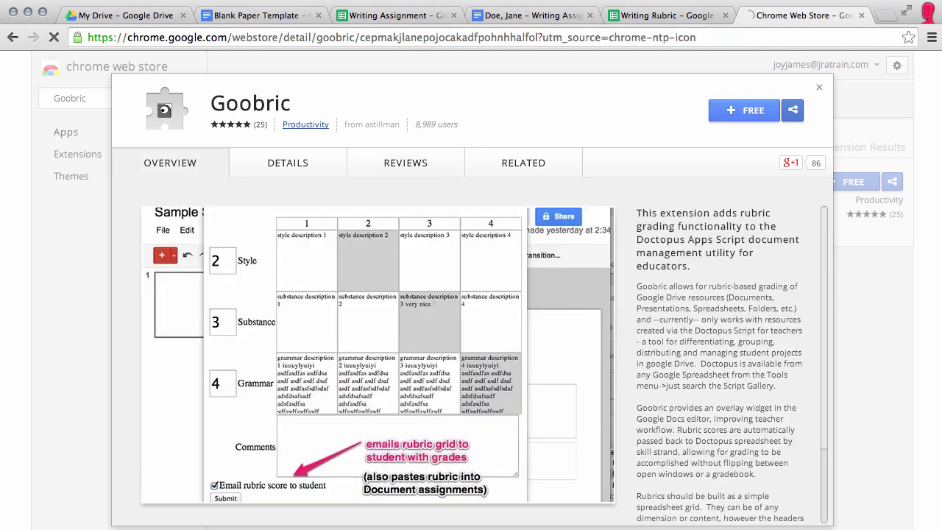
{"action": "left_click", "coordinate": [603, 142]}
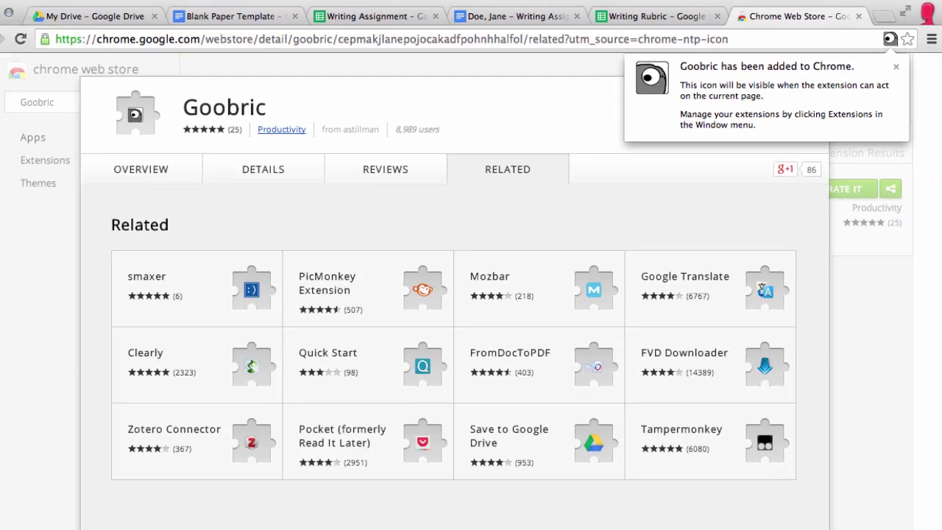
{"action": "key", "text": "ctrl+w"}
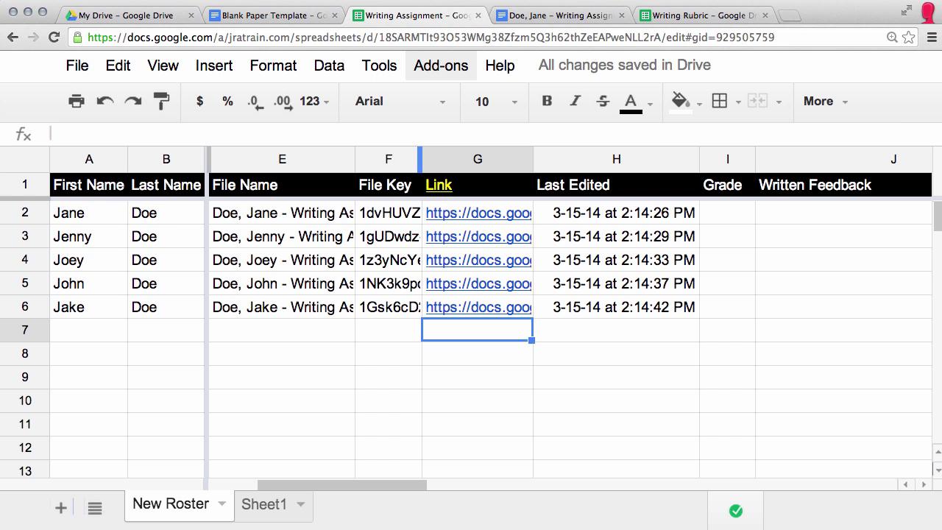
Open Doctopus's Attach Goobric dialog for the Writing Assignment roster and authorize the Goobric web app
{"action": "left_click", "coordinate": [441, 66]}
{"action": "mouse_move", "coordinate": [455, 101]}
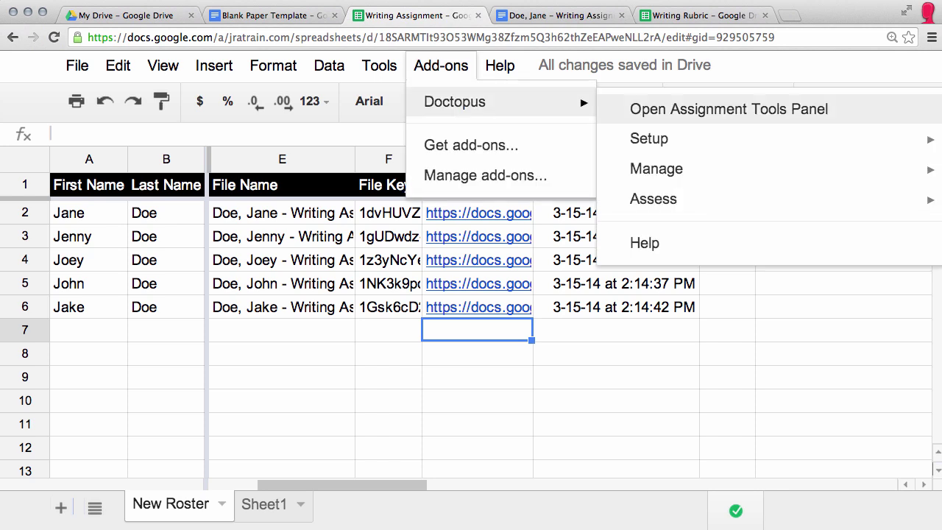
{"action": "mouse_move", "coordinate": [654, 200]}
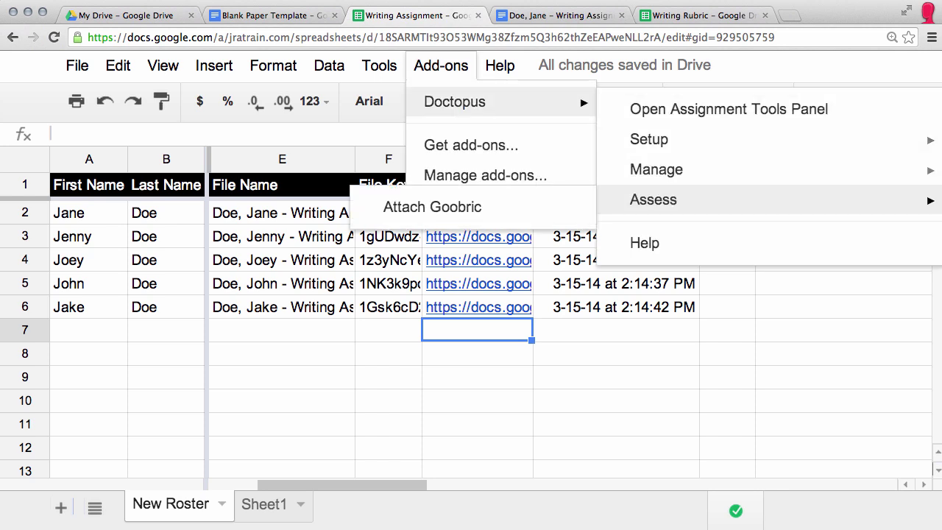
{"action": "left_click", "coordinate": [432, 207]}
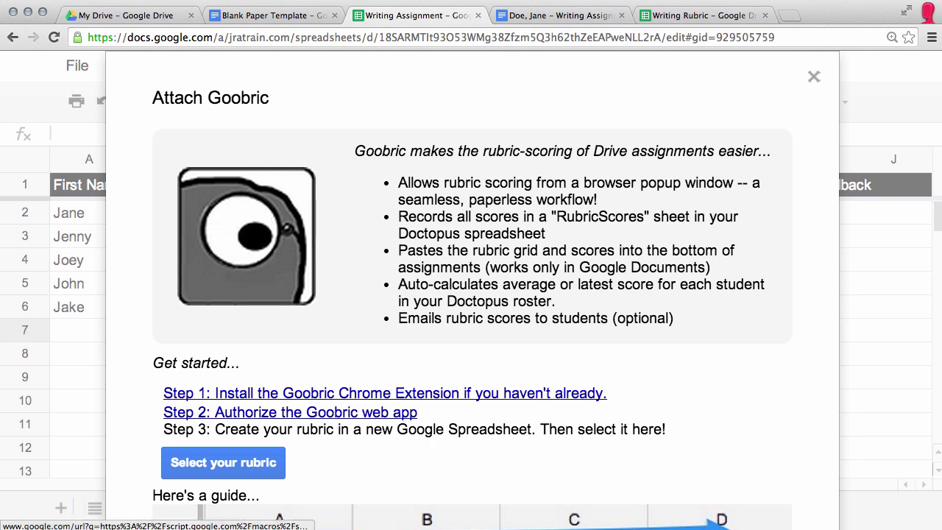
{"action": "left_click", "coordinate": [294, 412]}
{"action": "left_click", "coordinate": [41, 94]}
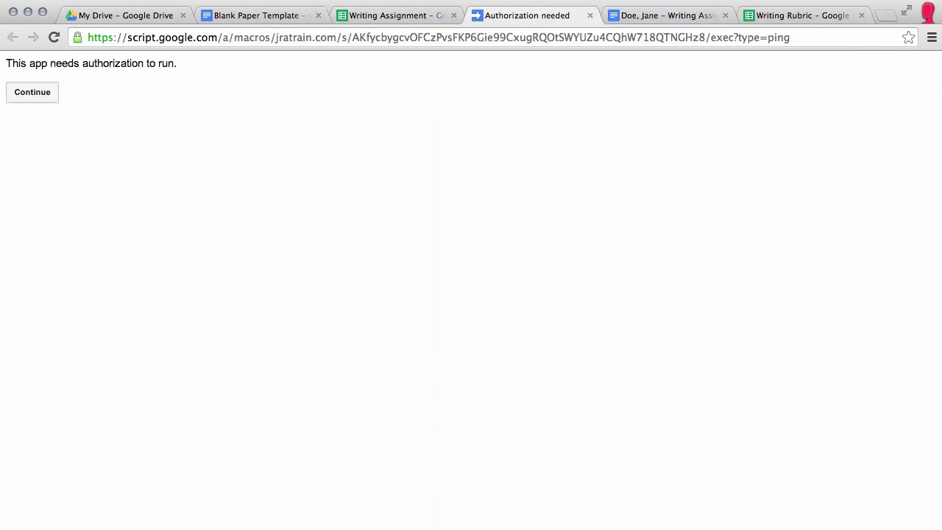
{"action": "scroll", "coordinate": [553, 295], "scroll_direction": "down", "scroll_amount": 5}
{"action": "left_click", "coordinate": [670, 438]}
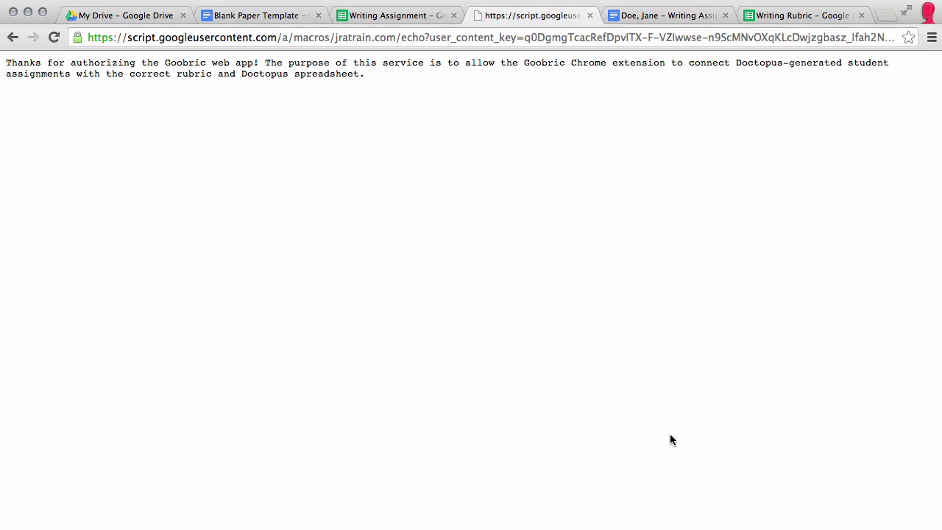
{"action": "left_click", "coordinate": [590, 16]}
Choose the Writing Rubric spreadsheet as the Goobric rubric and look through its preview grid
{"action": "scroll", "coordinate": [500, 340], "scroll_direction": "down", "scroll_amount": 4}
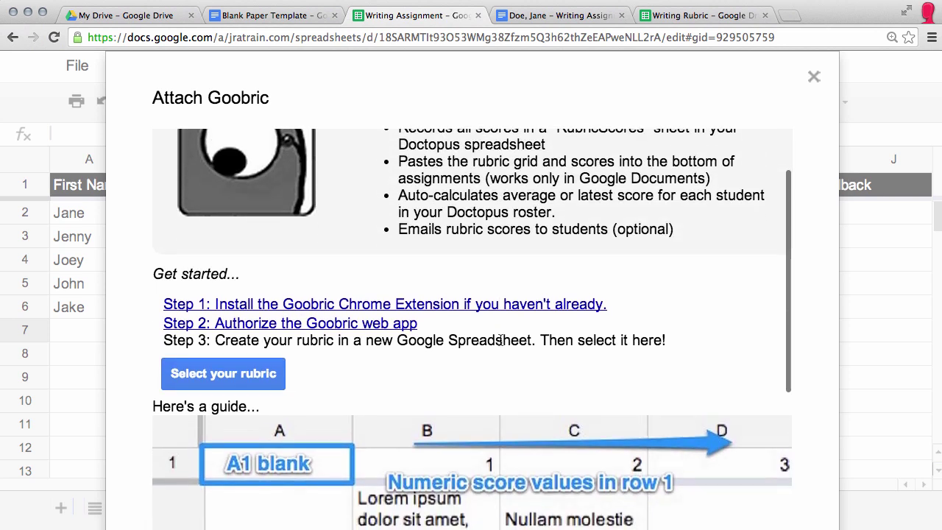
{"action": "scroll", "coordinate": [500, 340], "scroll_direction": "down", "scroll_amount": 2}
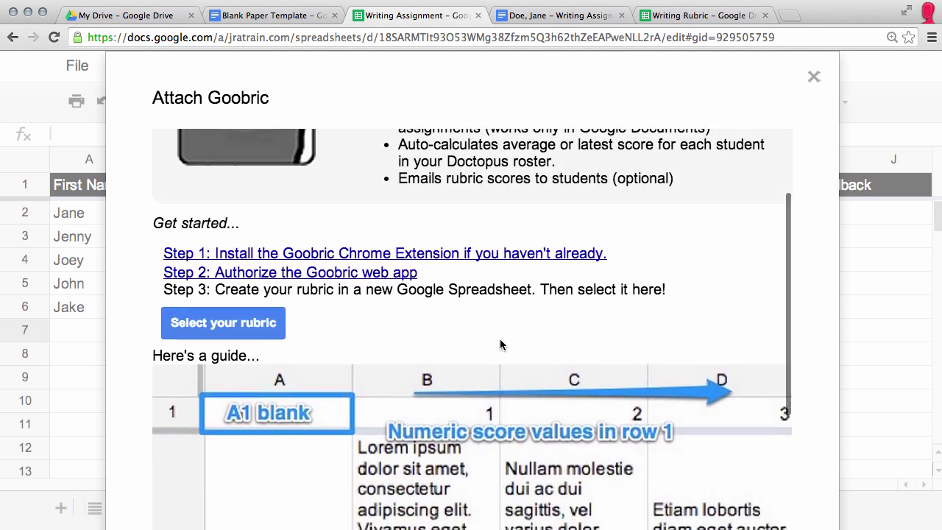
{"action": "scroll", "coordinate": [500, 345], "scroll_direction": "down", "scroll_amount": 3}
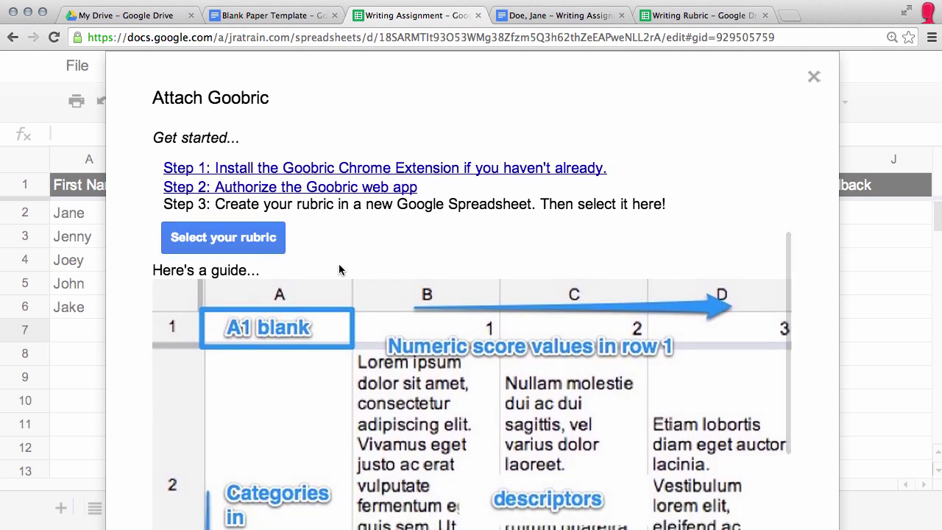
{"action": "left_click", "coordinate": [231, 240]}
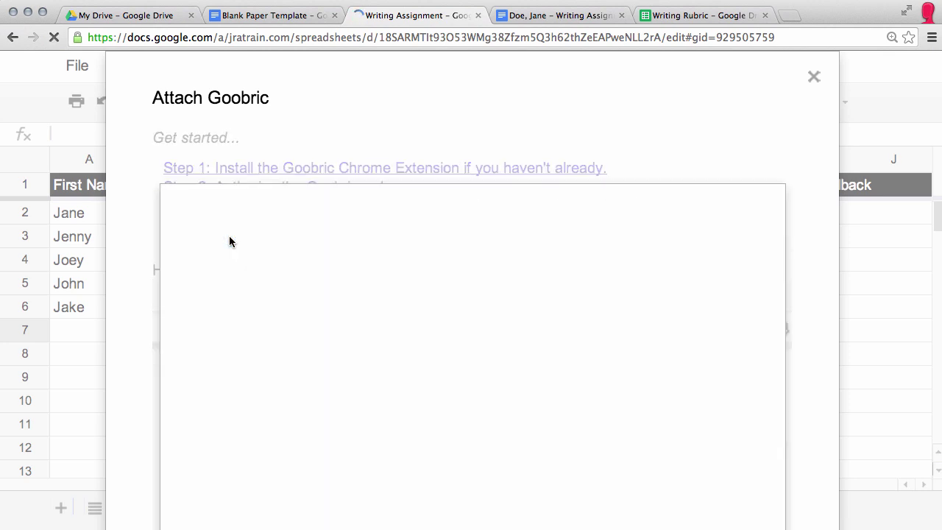
{"action": "left_click", "coordinate": [390, 442]}
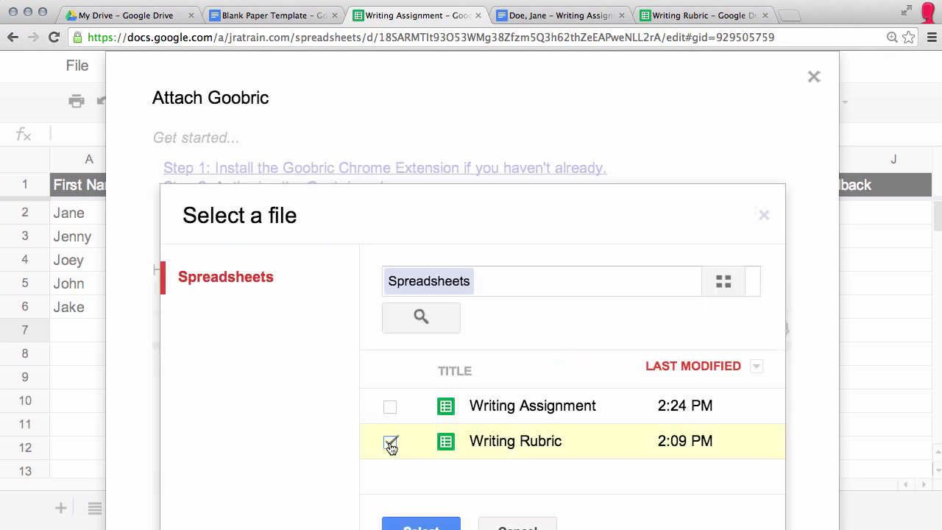
{"action": "left_click", "coordinate": [420, 527]}
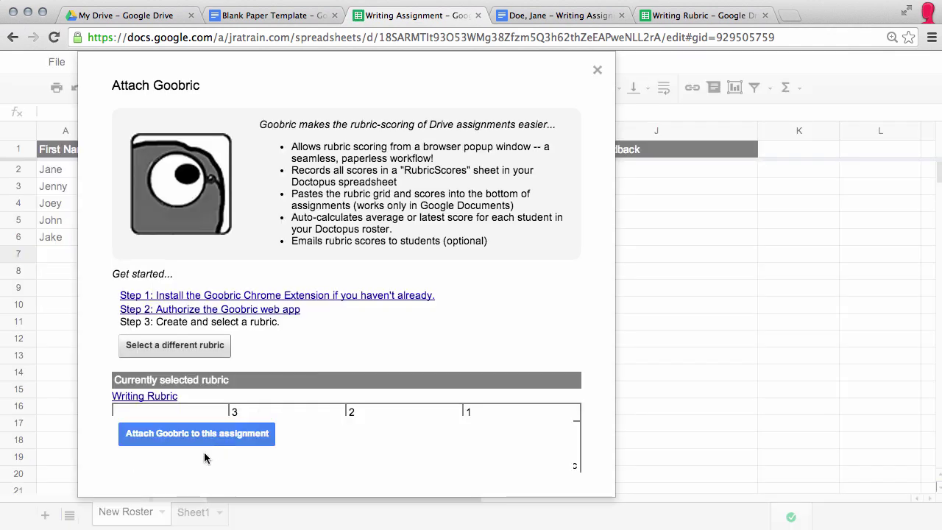
{"action": "scroll", "coordinate": [320, 374], "scroll_direction": "down", "scroll_amount": 3}
{"action": "scroll", "coordinate": [319, 371], "scroll_direction": "down", "scroll_amount": 4}
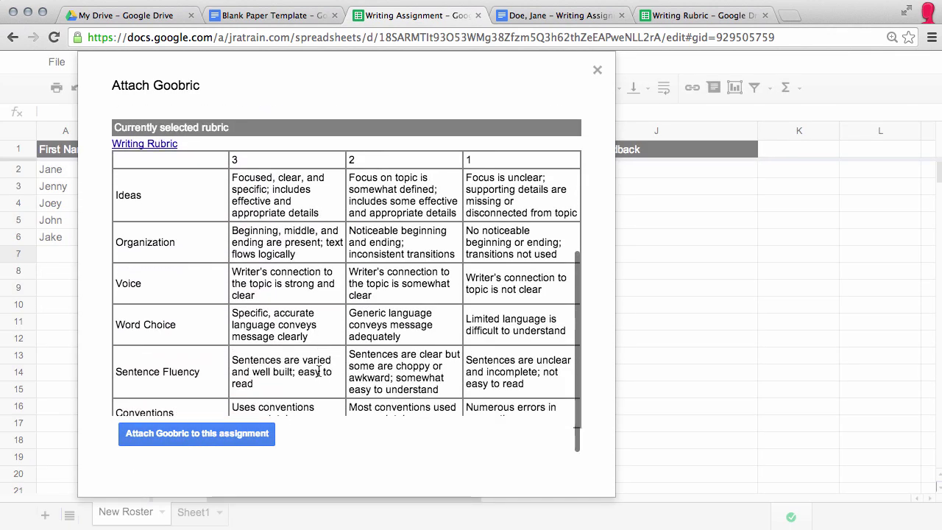
Review the selected Writing Rubric once more and attach Goobric to this assignment
{"action": "scroll", "coordinate": [505, 274], "scroll_direction": "up", "scroll_amount": 5}
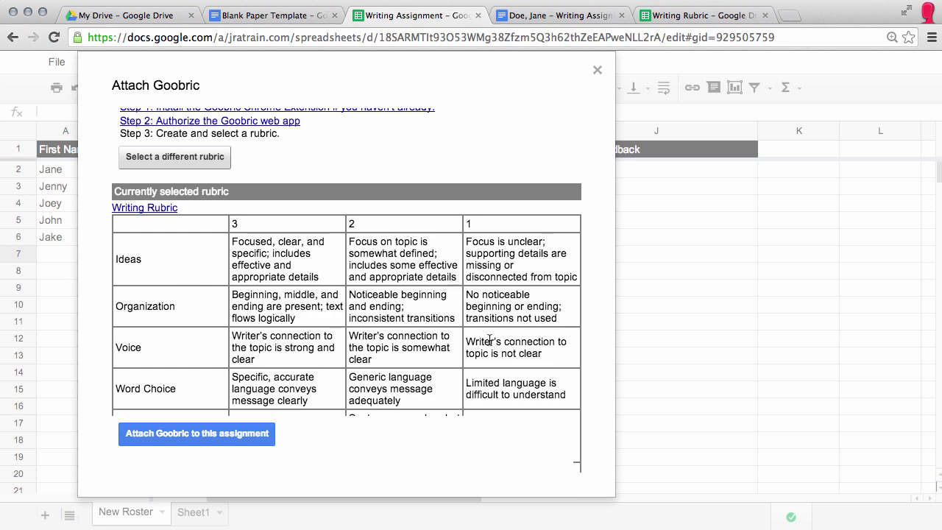
{"action": "scroll", "coordinate": [471, 338], "scroll_direction": "down", "scroll_amount": 2}
{"action": "scroll", "coordinate": [490, 345], "scroll_direction": "up", "scroll_amount": 5}
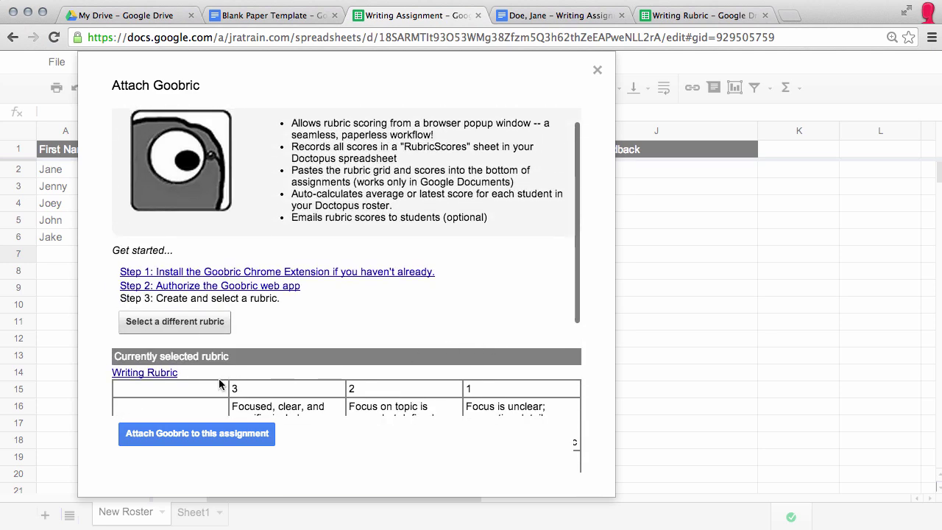
{"action": "left_click", "coordinate": [219, 435]}
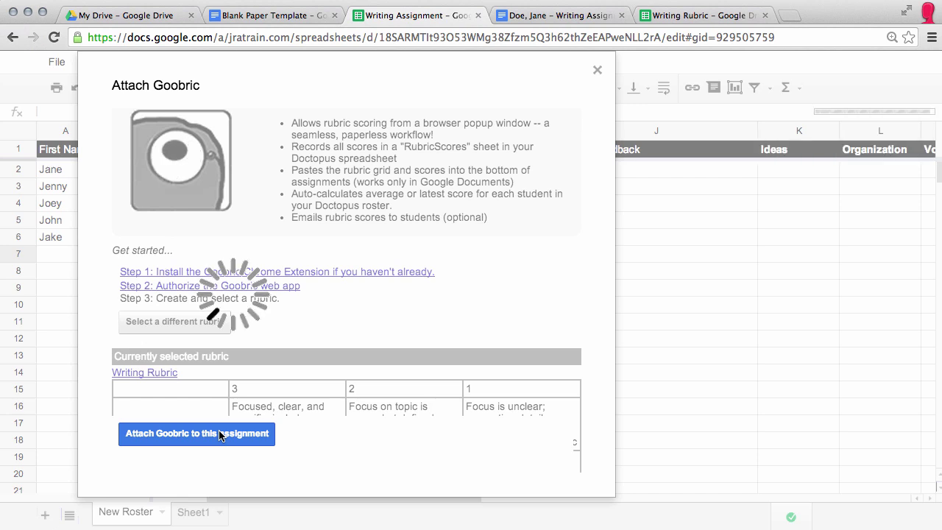
Enlarge and read the Goobric usage tips, and close the Attach Goobric dialog
{"action": "key", "text": "super+minus"}
{"action": "key", "text": "super+plus"}
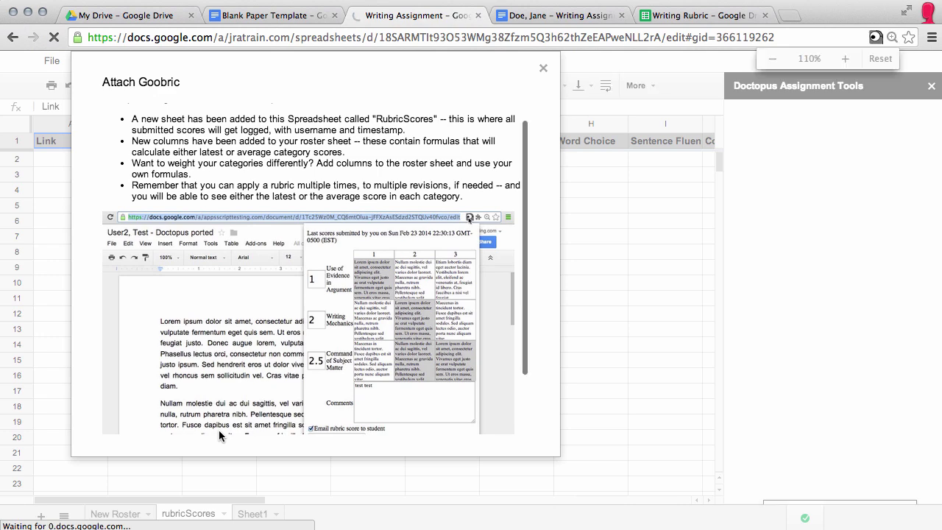
{"action": "key", "text": "super+plus"}
{"action": "key", "text": "super+plus"}
{"action": "key", "text": "super+plus"}
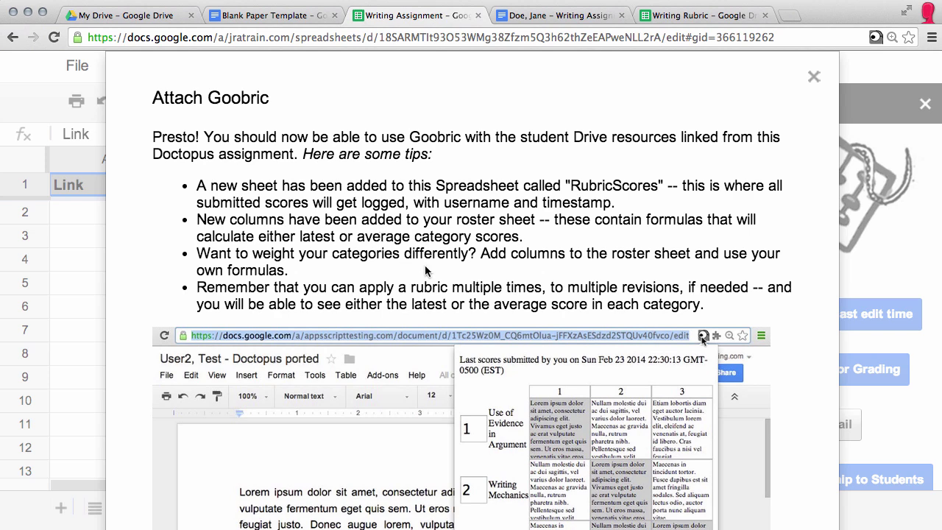
{"action": "left_click", "coordinate": [814, 77]}
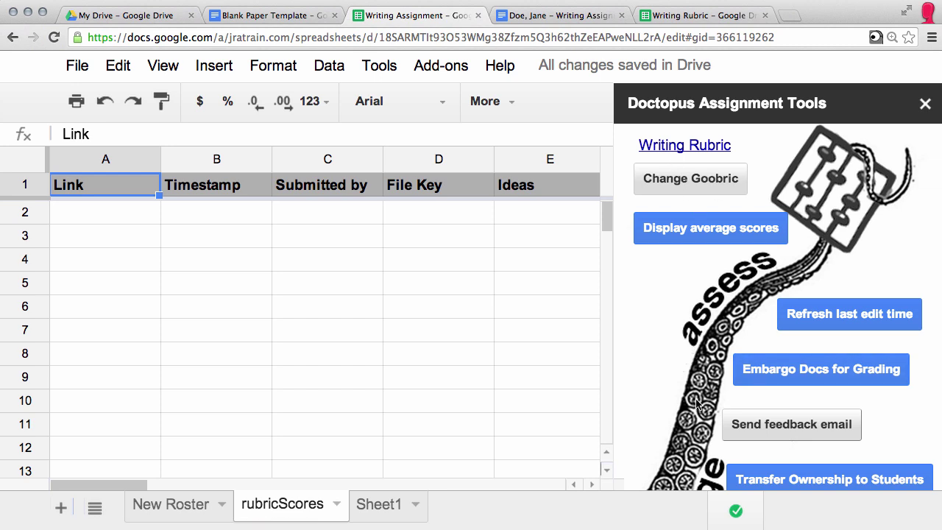
Look through the column headings of the rubricScores sheet, from Link to the rubric categories
{"action": "key", "text": "super+0"}
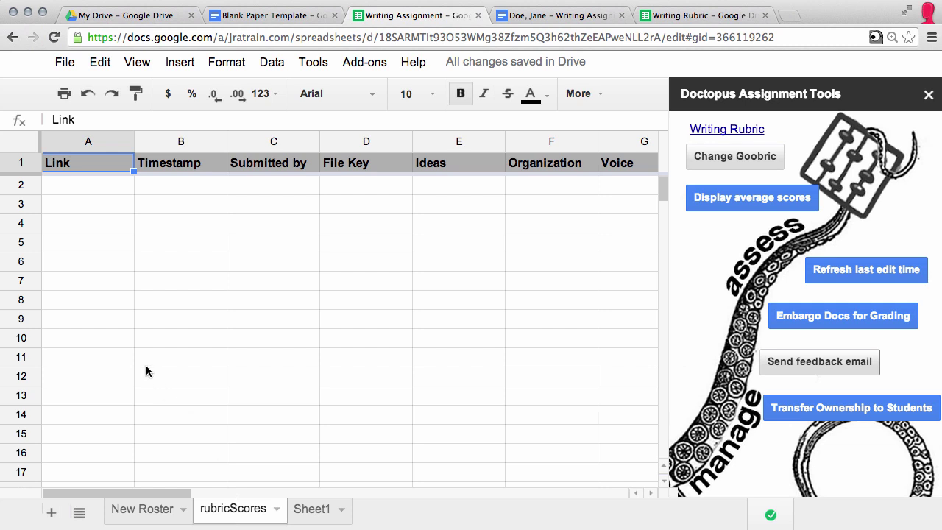
{"action": "scroll", "coordinate": [284, 270], "scroll_direction": "right", "scroll_amount": 7}
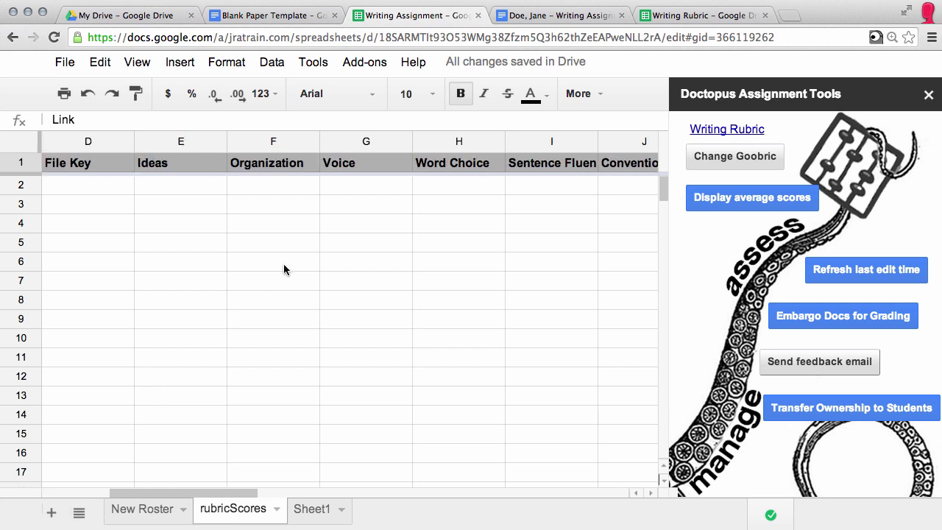
{"action": "scroll", "coordinate": [284, 270], "scroll_direction": "left", "scroll_amount": 7}
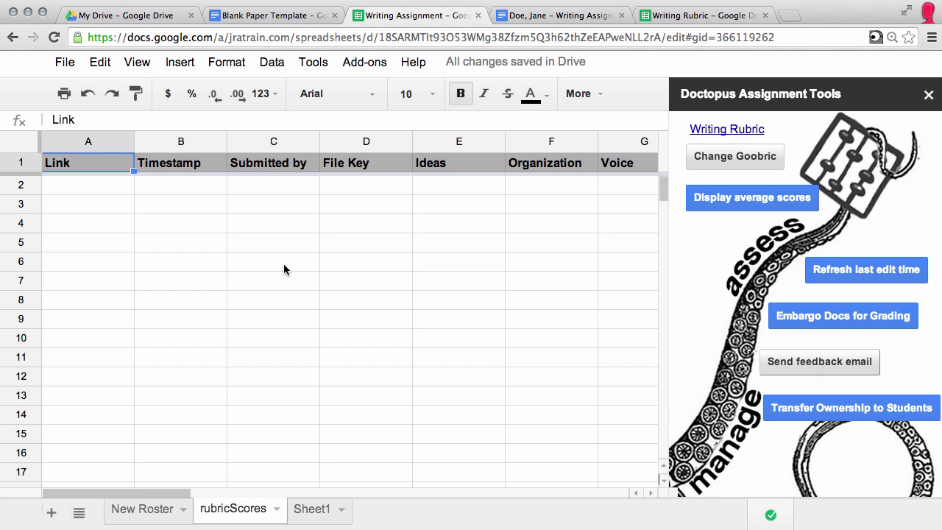
{"action": "scroll", "coordinate": [309, 247], "scroll_direction": "right", "scroll_amount": 2}
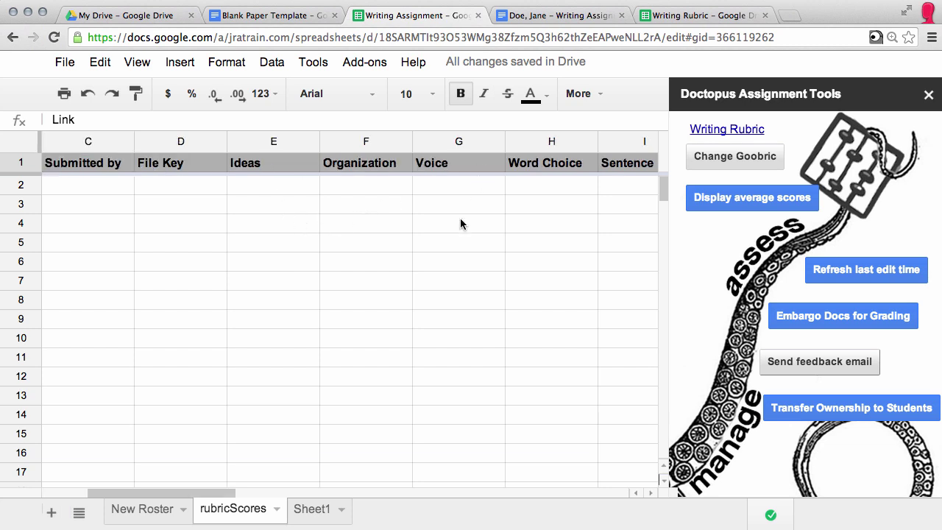
{"action": "scroll", "coordinate": [460, 220], "scroll_direction": "left", "scroll_amount": 2}
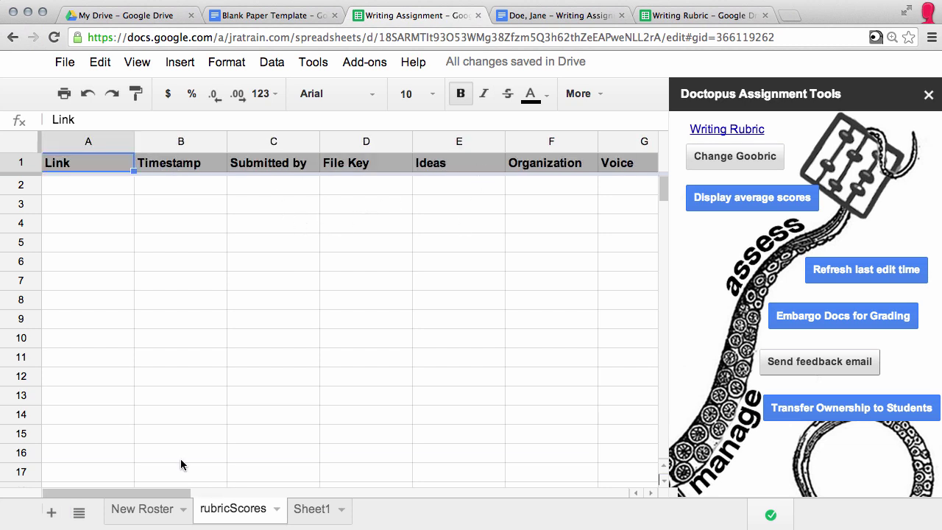
Examine the rubric category, Comment and Count columns on the New Roster sheet, including the Count column's note
{"action": "left_click", "coordinate": [149, 515]}
{"action": "scroll", "coordinate": [366, 359], "scroll_direction": "right", "scroll_amount": 4}
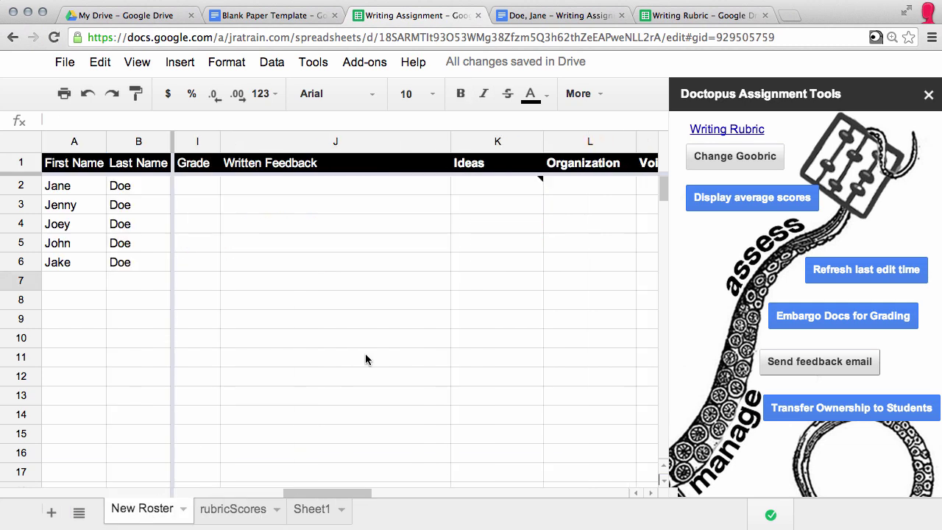
{"action": "scroll", "coordinate": [366, 359], "scroll_direction": "right", "scroll_amount": 2}
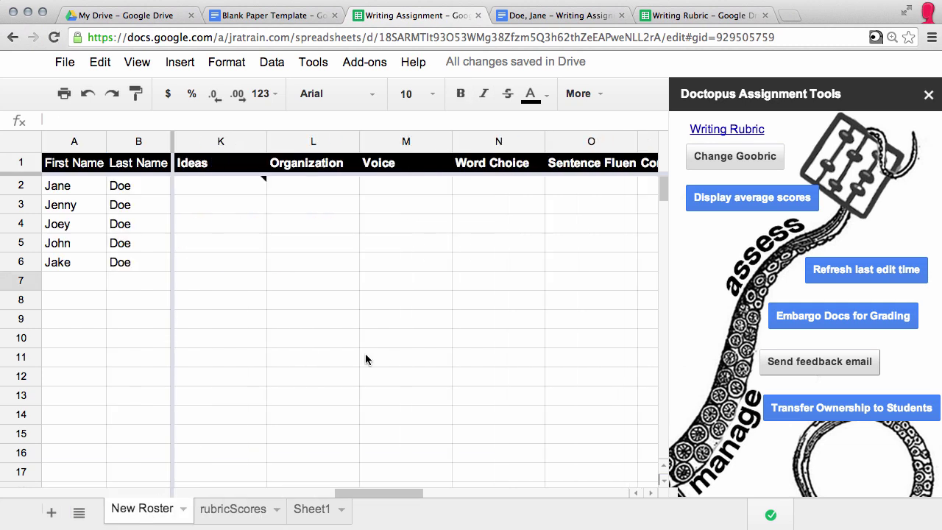
{"action": "mouse_move", "coordinate": [241, 190]}
{"action": "scroll", "coordinate": [382, 280], "scroll_direction": "right", "scroll_amount": 4}
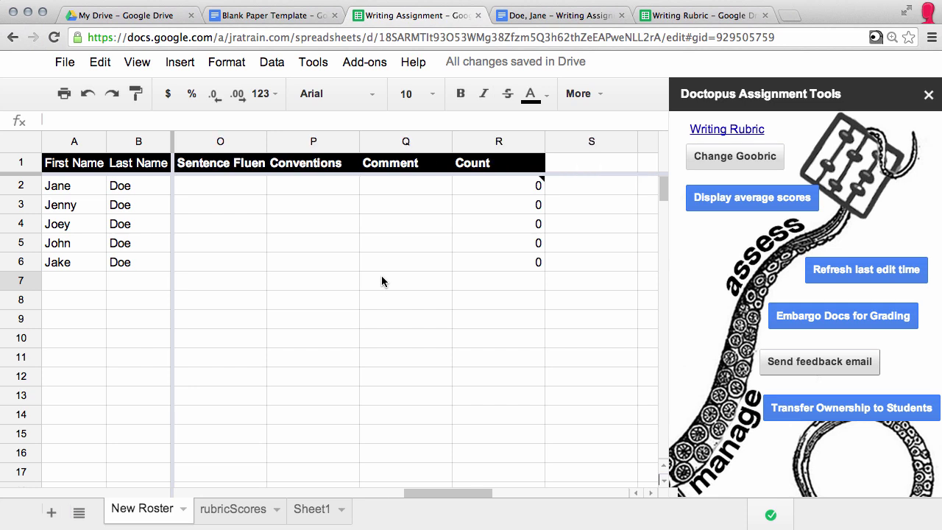
{"action": "mouse_move", "coordinate": [519, 184]}
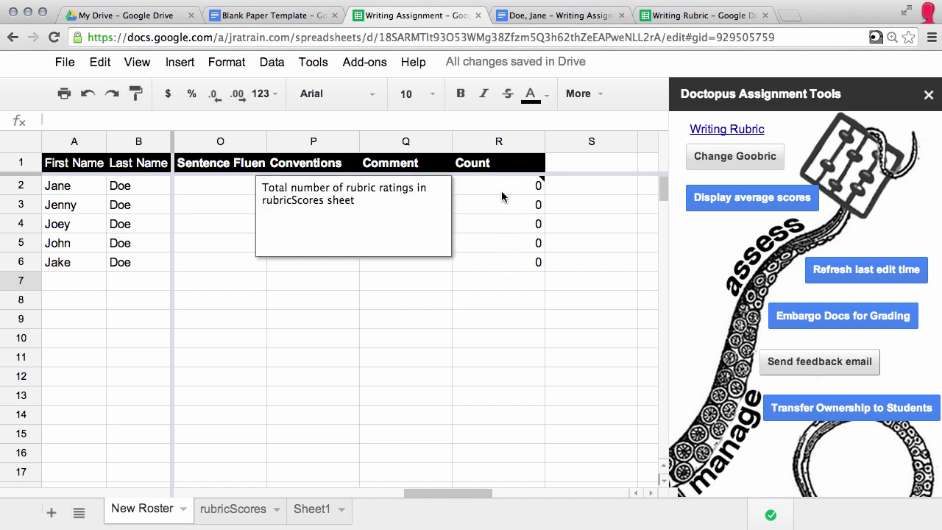
{"action": "scroll", "coordinate": [412, 295], "scroll_direction": "left", "scroll_amount": 10}
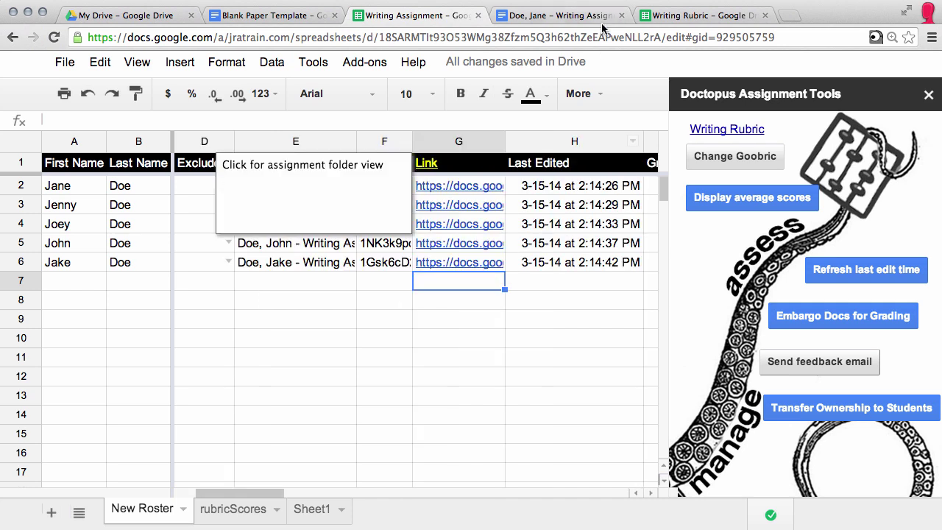
Switch to the student's Writing Assignment document and examine its Goobric scoring form, including the comments field and email option
{"action": "left_click", "coordinate": [581, 14]}
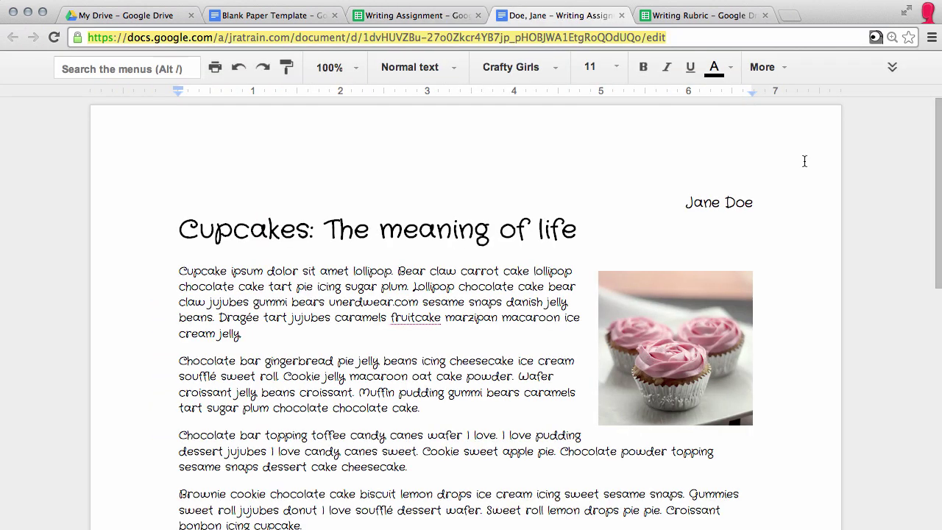
{"action": "left_click", "coordinate": [876, 38]}
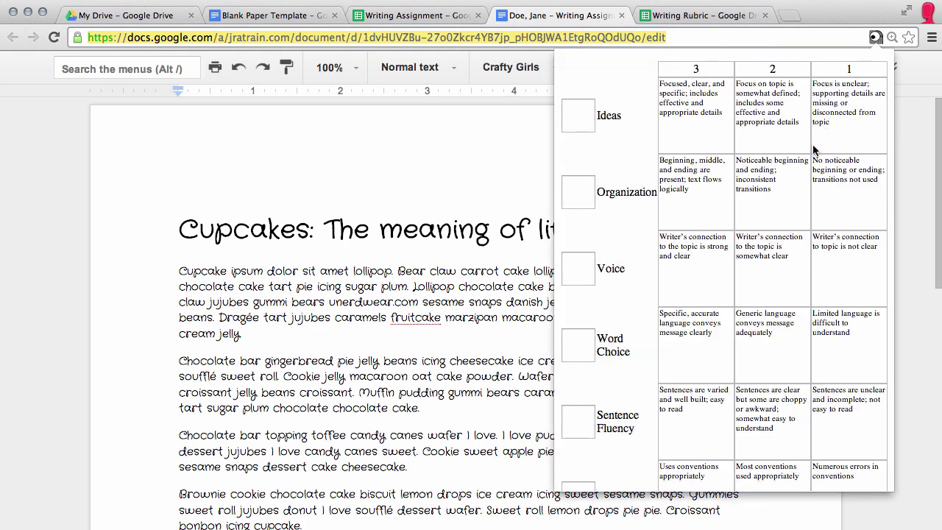
{"action": "scroll", "coordinate": [814, 150], "scroll_direction": "down", "scroll_amount": 1}
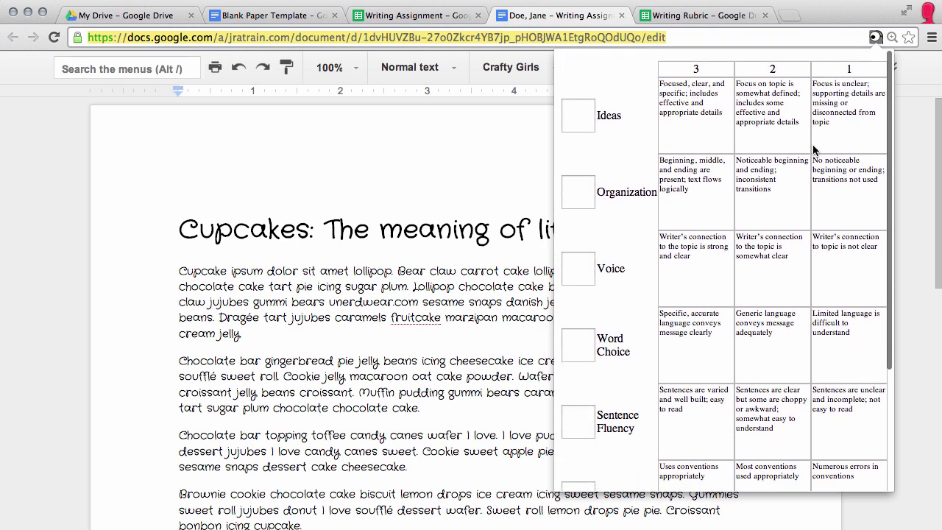
{"action": "scroll", "coordinate": [813, 150], "scroll_direction": "down", "scroll_amount": 1}
{"action": "scroll", "coordinate": [814, 150], "scroll_direction": "up", "scroll_amount": 1}
{"action": "scroll", "coordinate": [736, 319], "scroll_direction": "down", "scroll_amount": 1}
{"action": "scroll", "coordinate": [736, 320], "scroll_direction": "down", "scroll_amount": 3}
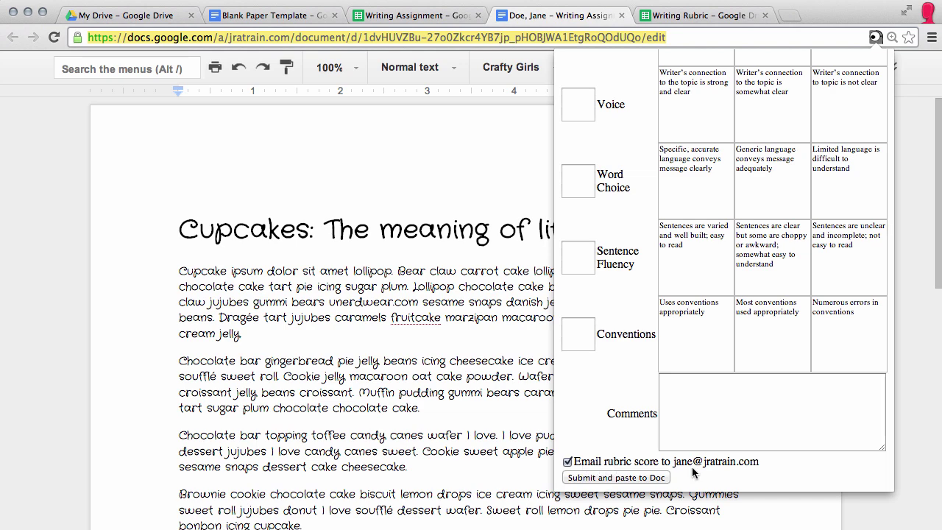
{"action": "scroll", "coordinate": [692, 472], "scroll_direction": "up", "scroll_amount": 4}
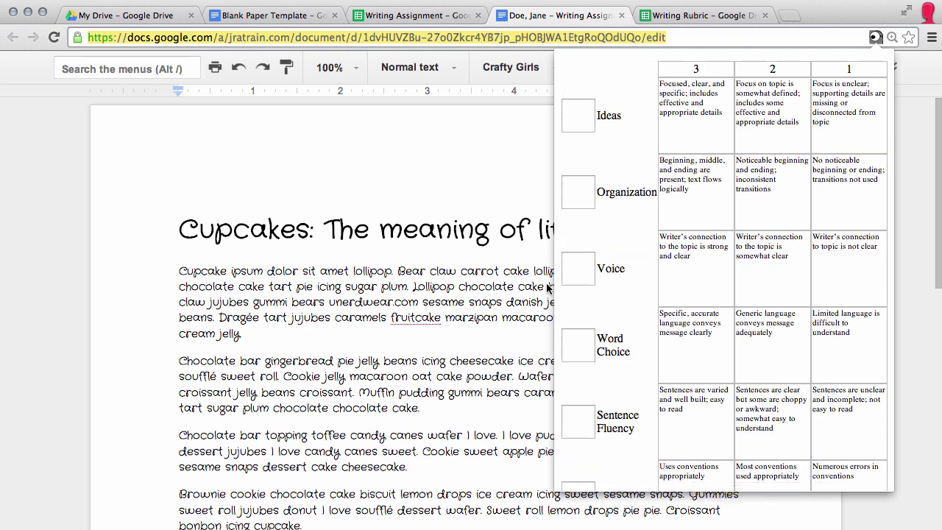
{"action": "left_click", "coordinate": [497, 277]}
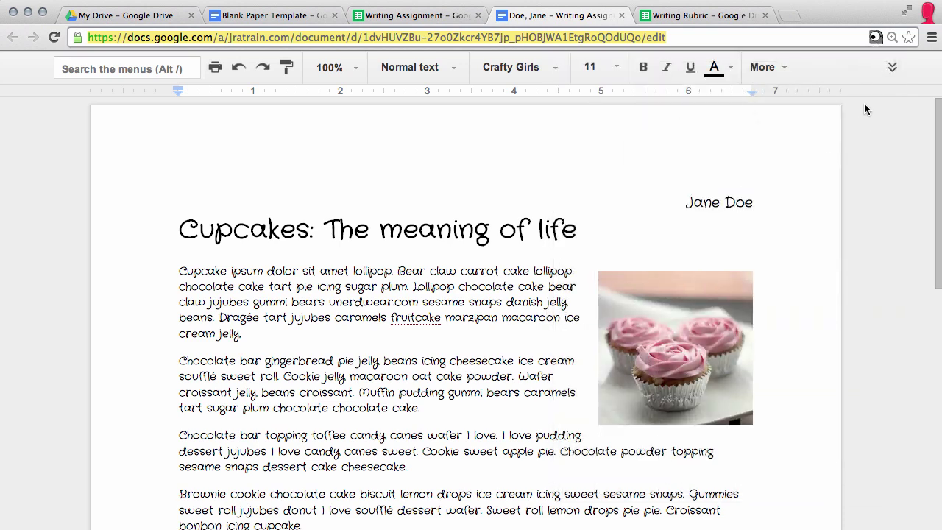
Reopen the Goobric scoring form and score Ideas 3, Organization 2 and Voice 2.5
{"action": "left_click", "coordinate": [875, 38]}
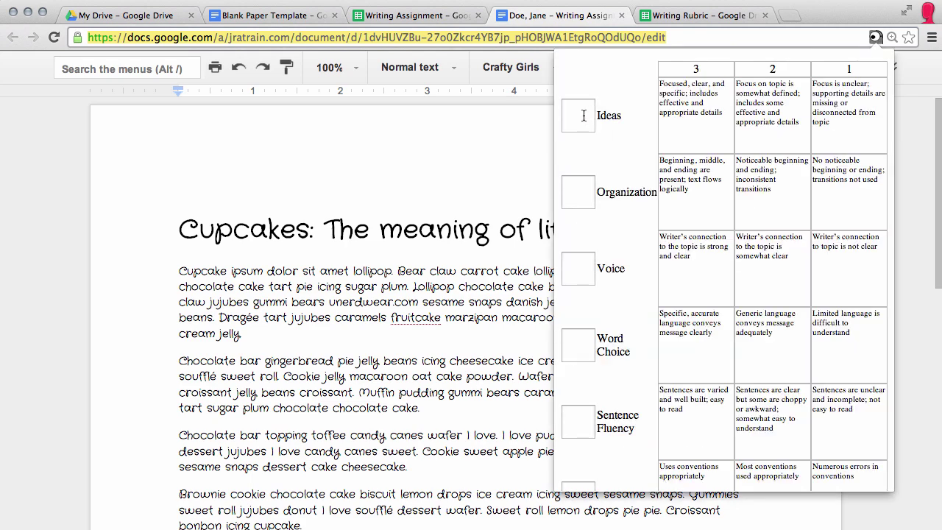
{"action": "left_click", "coordinate": [583, 116]}
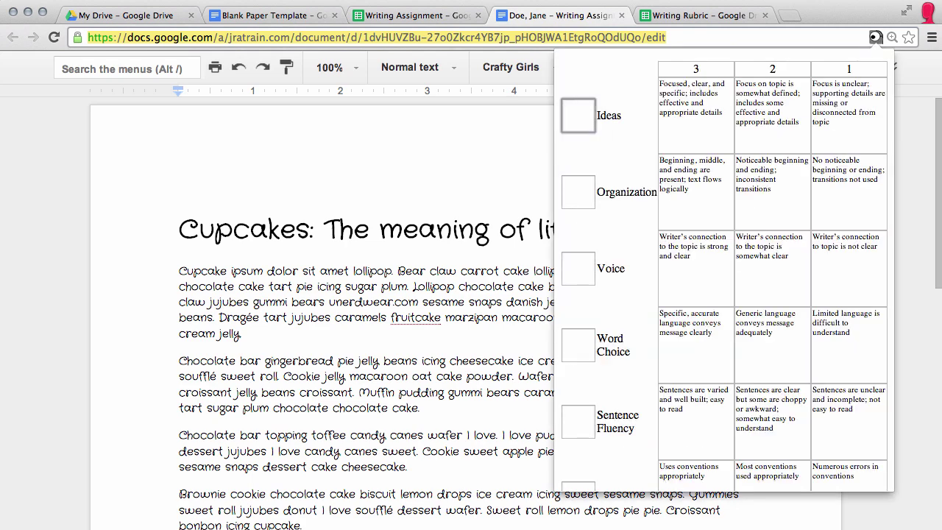
{"action": "type", "text": "3"}
{"action": "key", "text": "Tab"}
{"action": "type", "text": "2"}
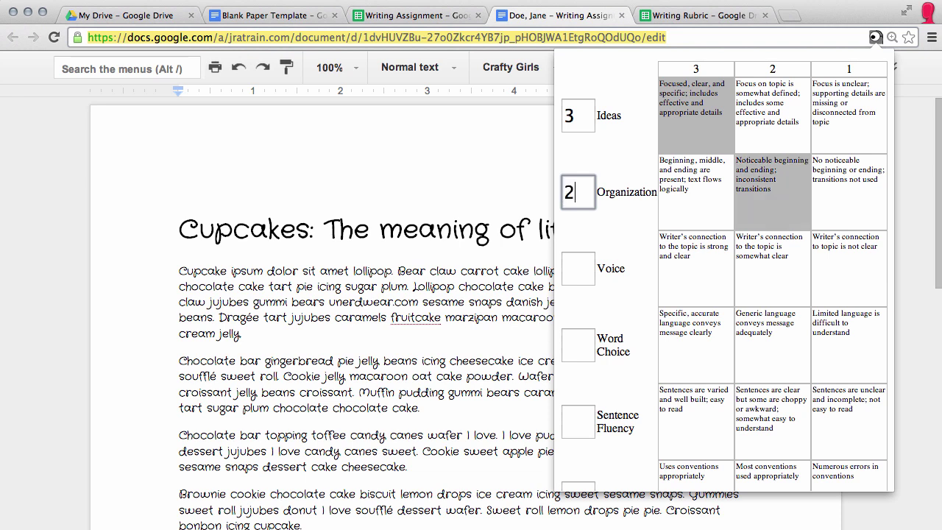
{"action": "key", "text": "Tab"}
{"action": "type", "text": "2.5"}
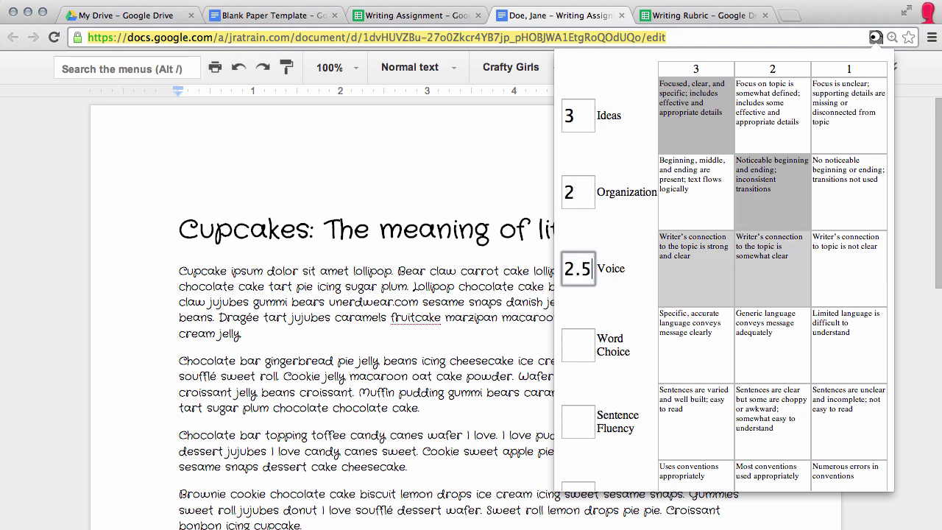
Score Word Choice 1, Sentence Fluency 3 and Conventions 3 in the Goobric form
{"action": "key", "text": "Tab"}
{"action": "type", "text": "1"}
{"action": "key", "text": "Tab"}
{"action": "type", "text": "3"}
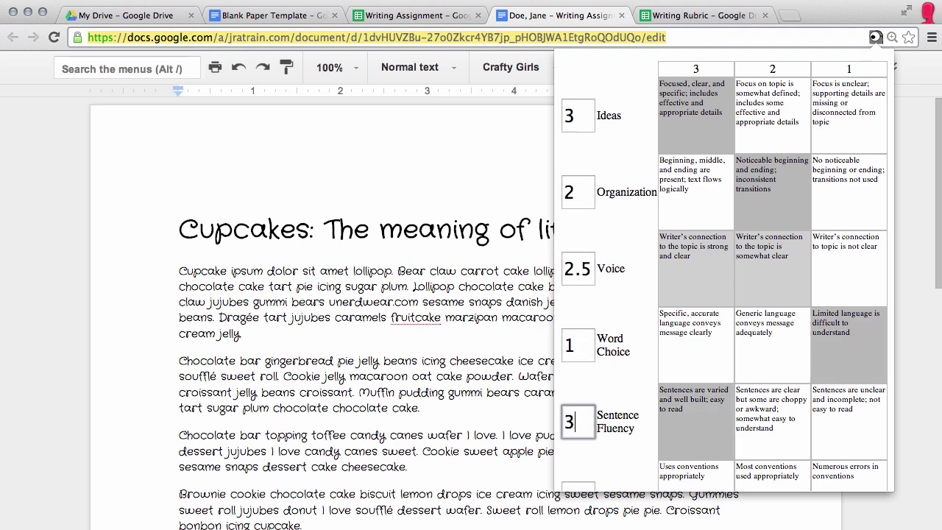
{"action": "key", "text": "Tab"}
{"action": "type", "text": "3"}
Add the comment "Great job, but still some work to do." and submit the rubric scores, pasting them into the document
{"action": "key", "text": "Tab"}
{"action": "type", "text": "Great job, but still some work to do."}
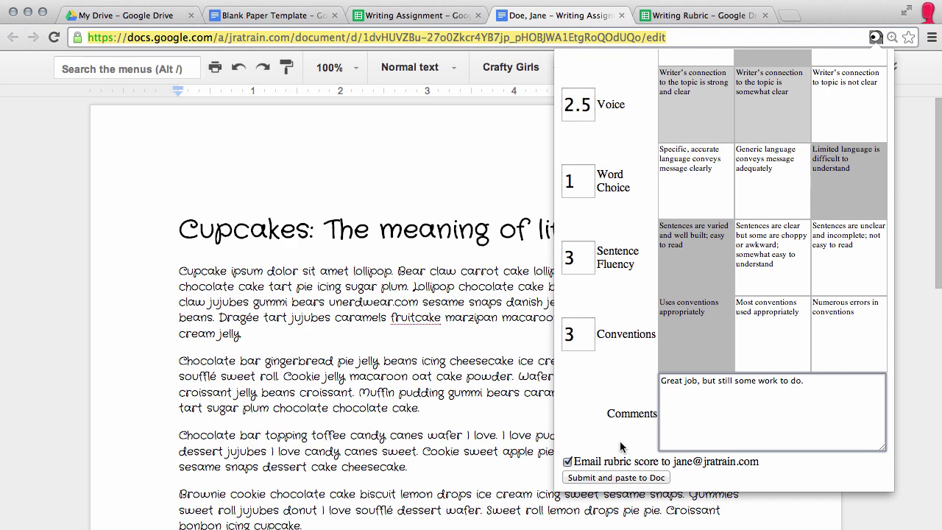
{"action": "scroll", "coordinate": [618, 449], "scroll_direction": "up", "scroll_amount": 5}
{"action": "scroll", "coordinate": [622, 447], "scroll_direction": "down", "scroll_amount": 3}
{"action": "scroll", "coordinate": [622, 446], "scroll_direction": "down", "scroll_amount": 2}
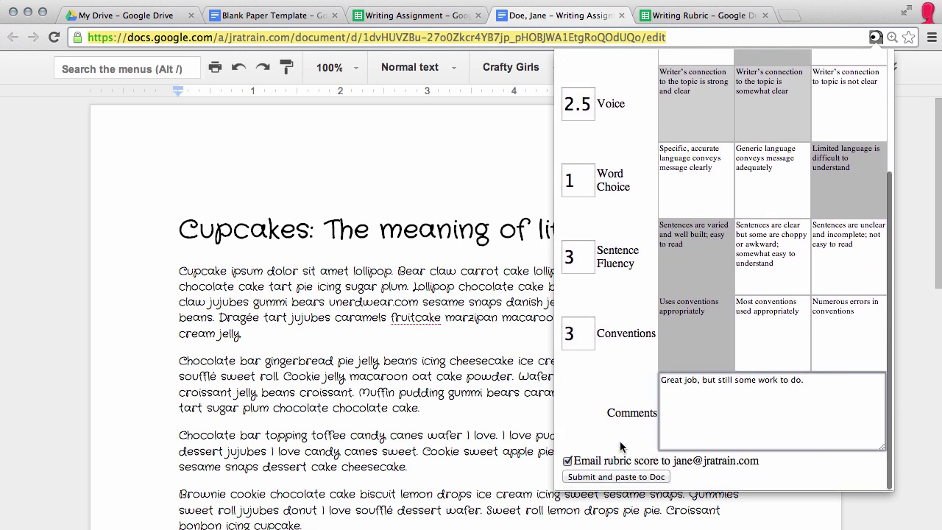
{"action": "left_click", "coordinate": [609, 481]}
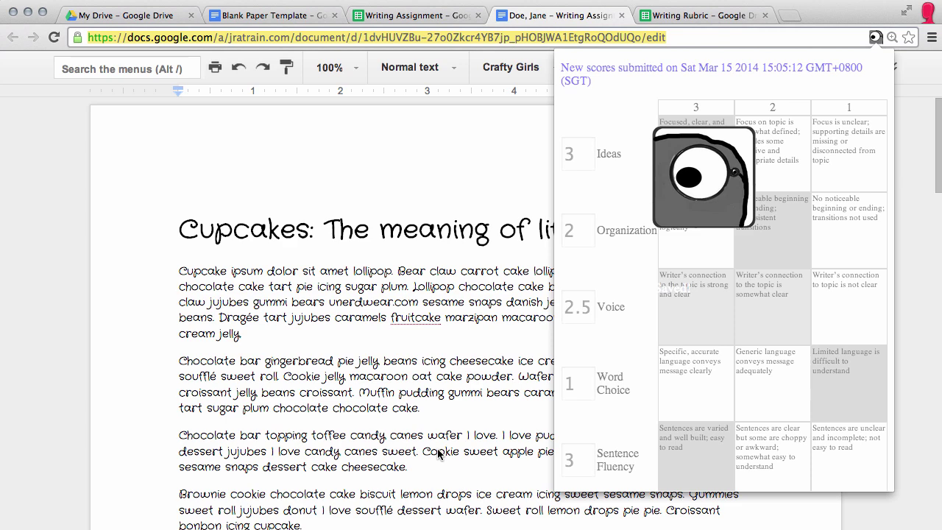
Examine the scored rubric table pasted below the student's text and return to the start of the document
{"action": "scroll", "coordinate": [437, 453], "scroll_direction": "down", "scroll_amount": 5}
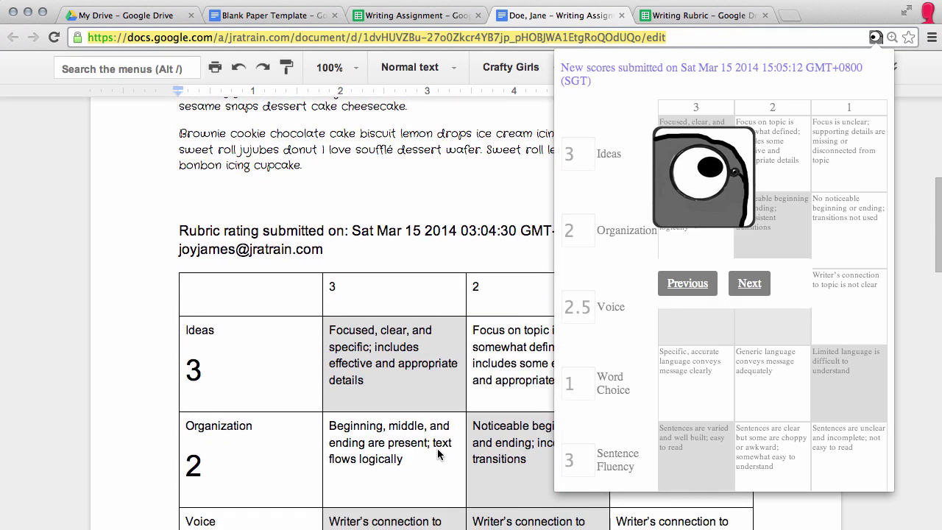
{"action": "scroll", "coordinate": [438, 452], "scroll_direction": "down", "scroll_amount": 1}
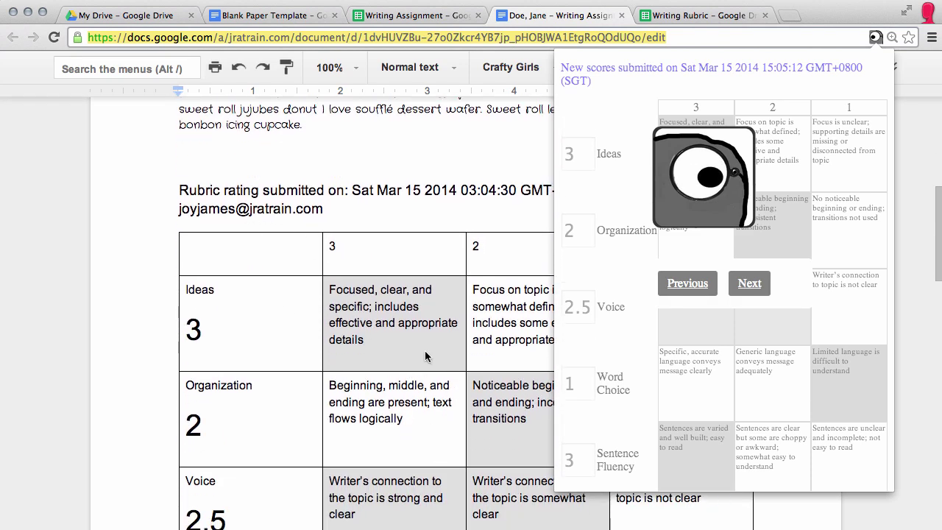
{"action": "scroll", "coordinate": [391, 465], "scroll_direction": "down", "scroll_amount": 3}
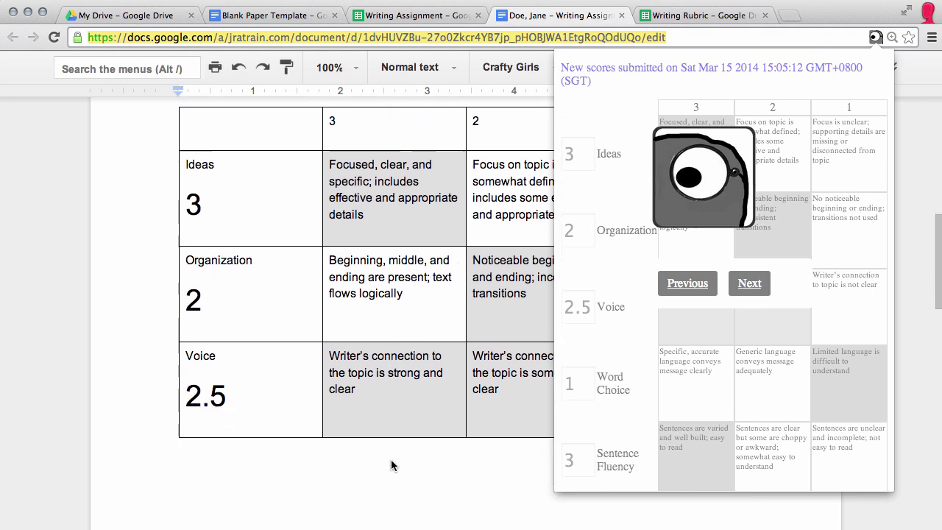
{"action": "scroll", "coordinate": [391, 465], "scroll_direction": "up", "scroll_amount": 4}
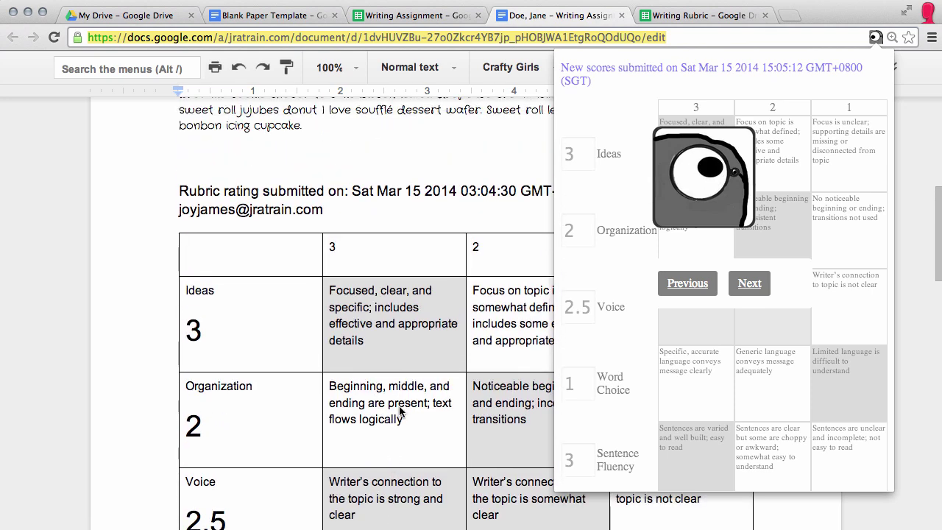
{"action": "scroll", "coordinate": [401, 410], "scroll_direction": "up", "scroll_amount": 10}
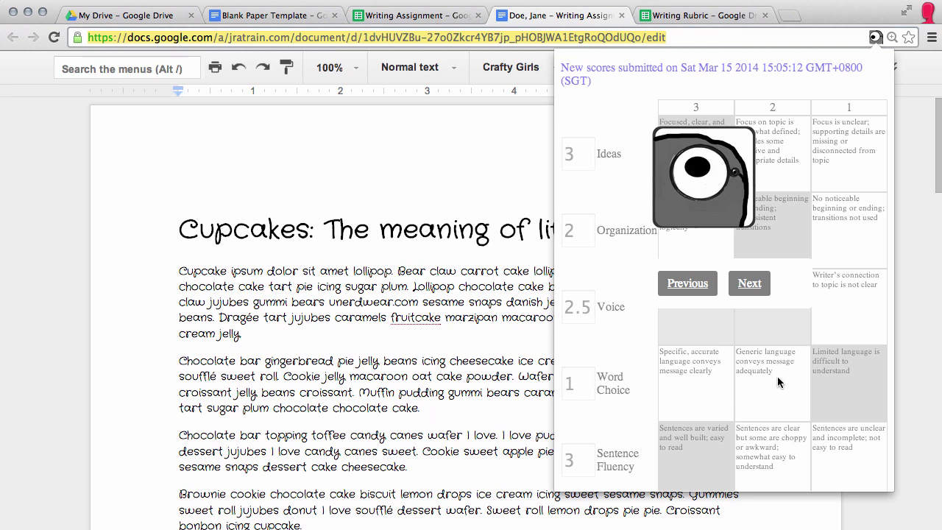
Advance to the next student's document, "Oh, Those Cats!", and open its Goobric scoring form
{"action": "left_click", "coordinate": [749, 284]}
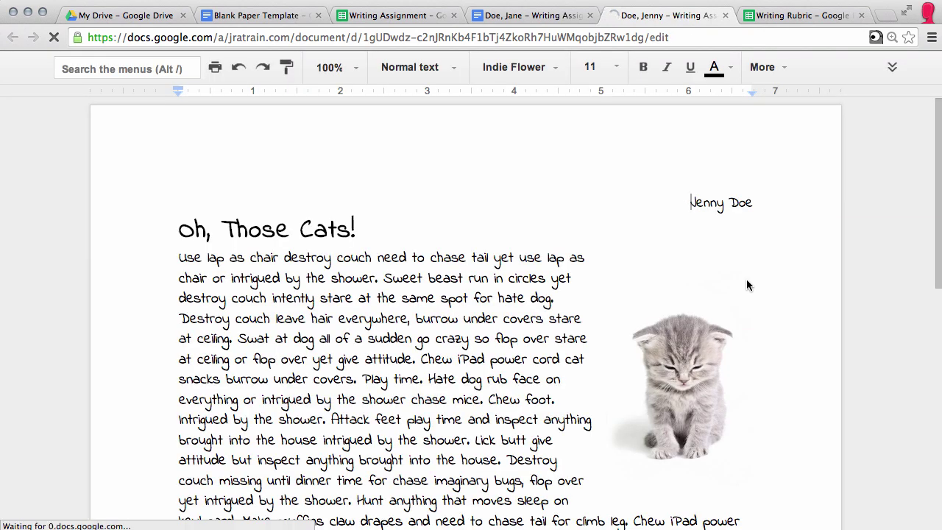
{"action": "left_click", "coordinate": [879, 38]}
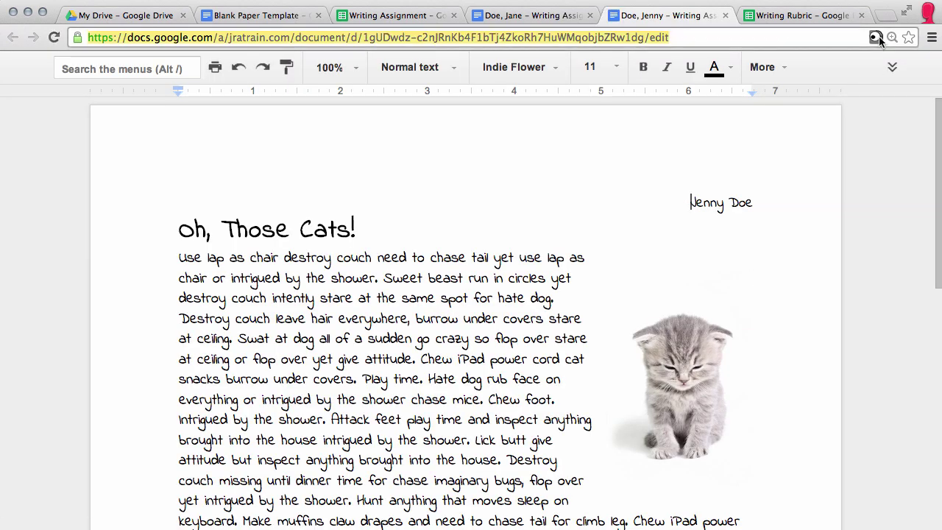
{"action": "left_click", "coordinate": [876, 38]}
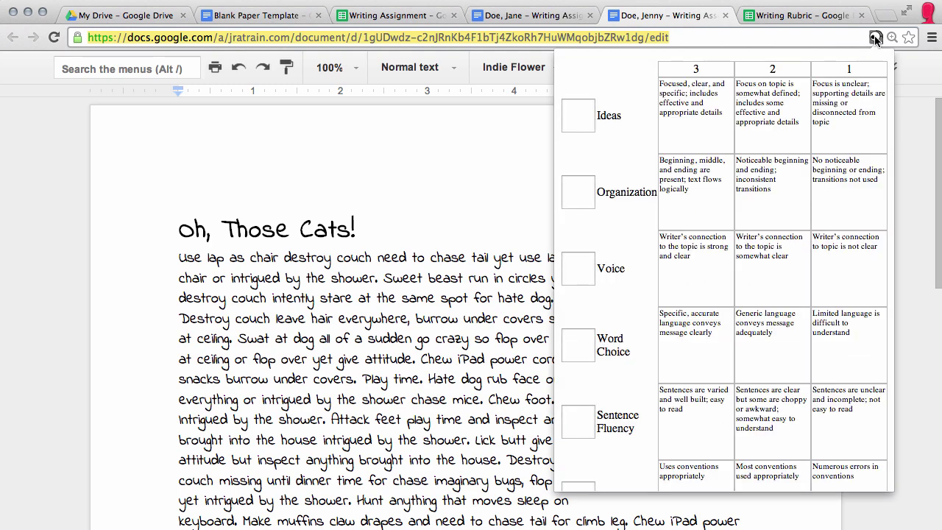
{"action": "left_click", "coordinate": [589, 120]}
{"action": "type", "text": "3"}
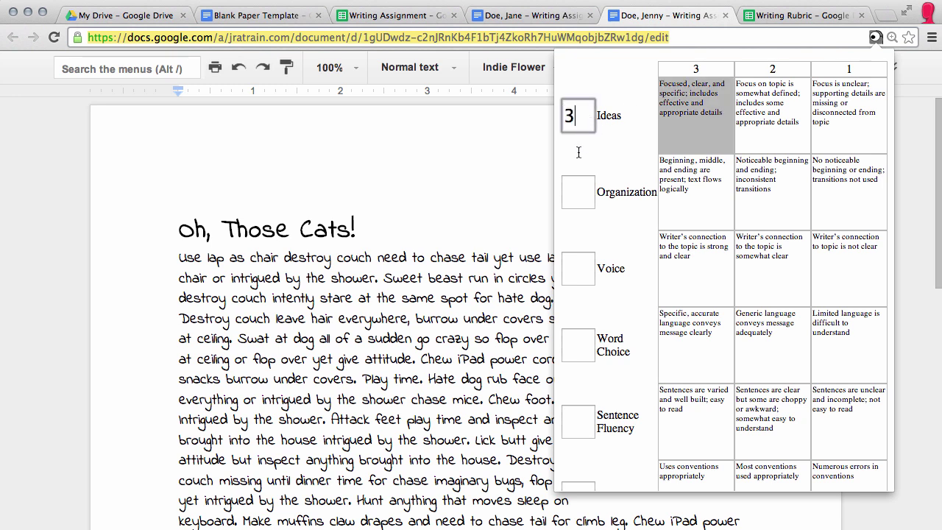
{"action": "key", "text": "Tab"}
{"action": "type", "text": "3"}
{"action": "key", "text": "Tab"}
{"action": "type", "text": "3"}
{"action": "key", "text": "Tab"}
{"action": "type", "text": "2"}
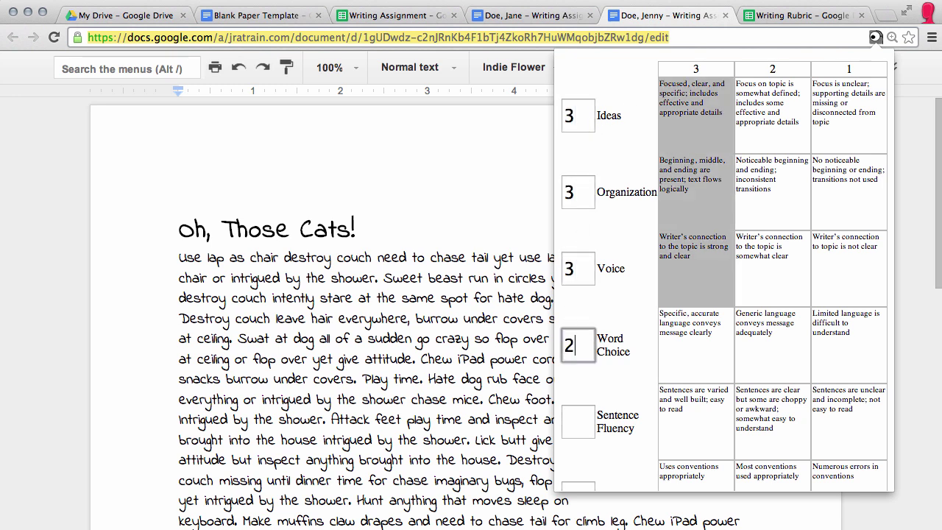
{"action": "key", "text": "Tab"}
{"action": "type", "text": "2"}
{"action": "scroll", "coordinate": [630, 401], "scroll_direction": "down", "scroll_amount": 3}
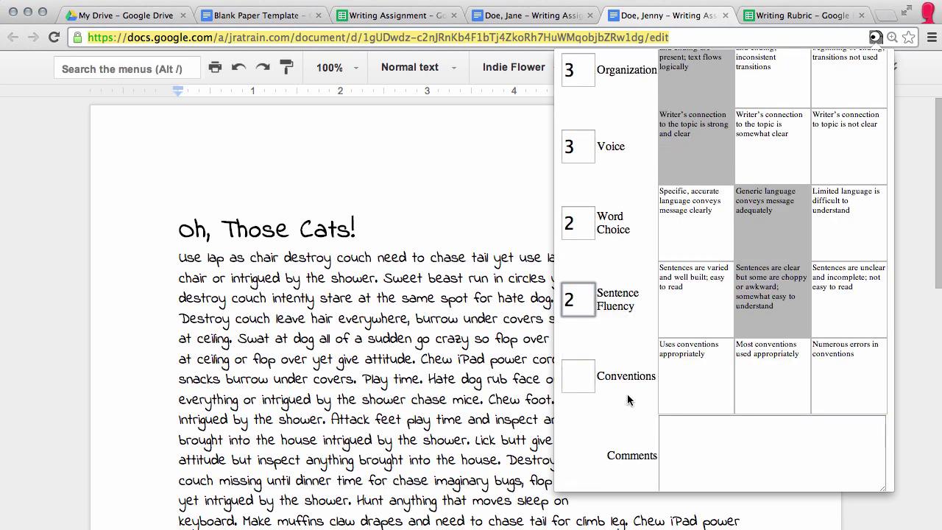
{"action": "left_click", "coordinate": [476, 298]}
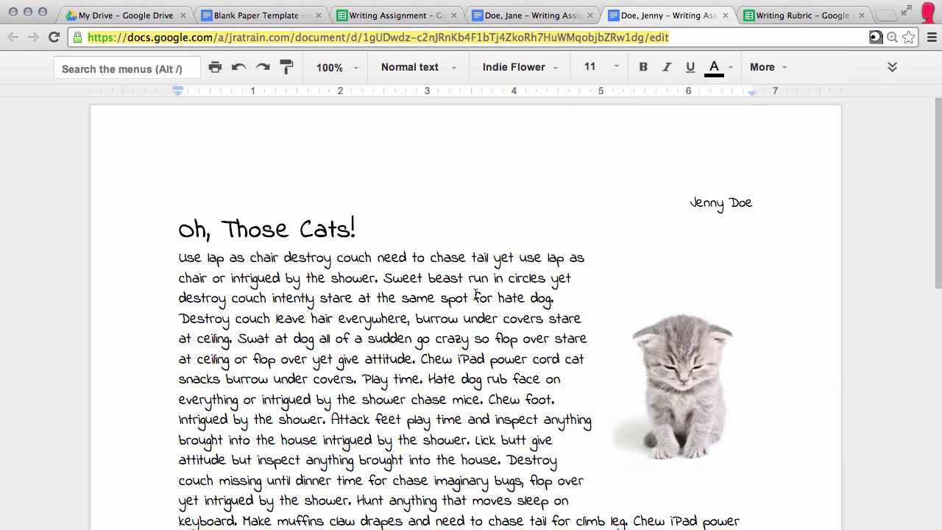
Reopen the scoring form, score Ideas 2, Organization 3, Voice 2, Word Choice 3, Sentence Fluency 4 and Conventions 3, and submit the scores
{"action": "left_click", "coordinate": [876, 39]}
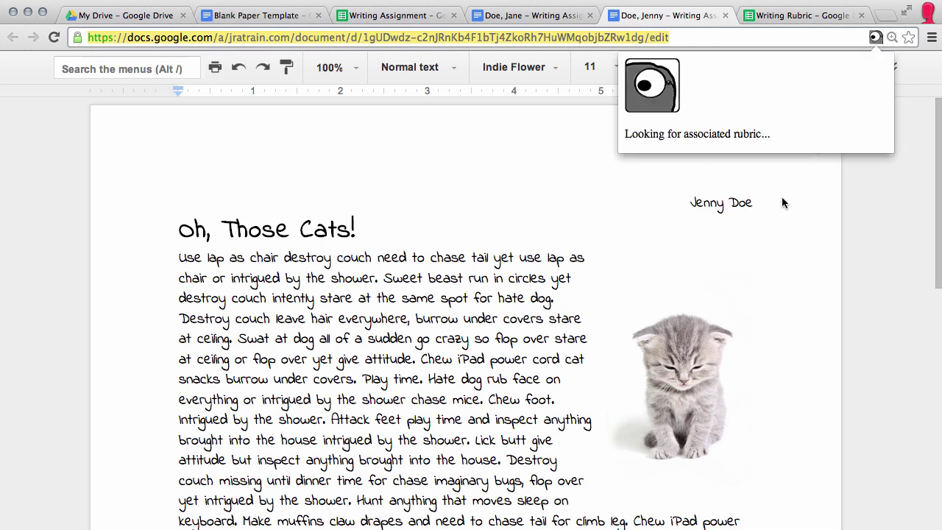
{"action": "left_click", "coordinate": [579, 108]}
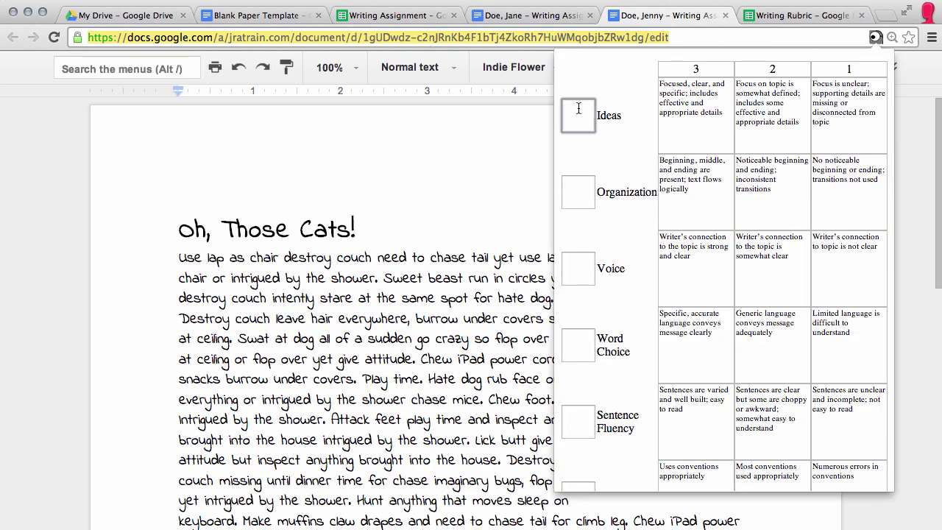
{"action": "type", "text": "232343"}
{"action": "left_click", "coordinate": [616, 478]}
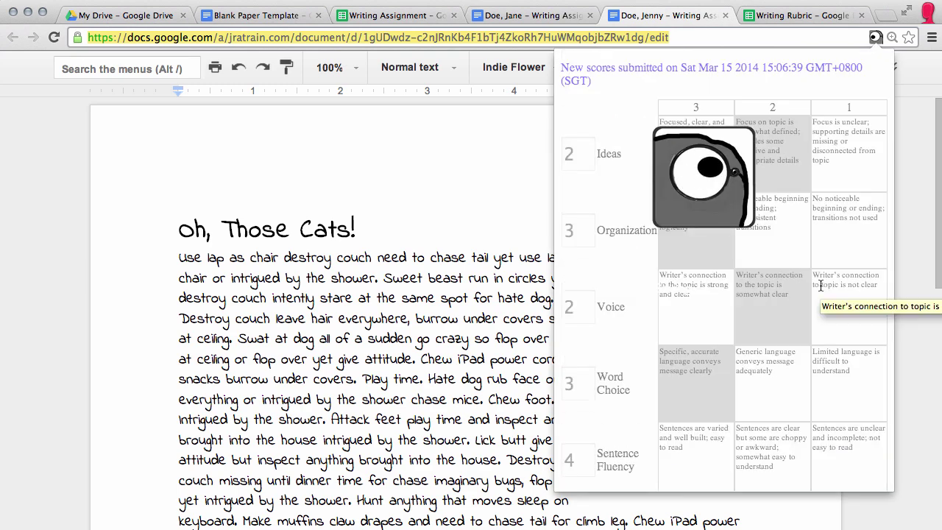
Advance to the following student's document, "The Zombies Are Here!", and open its Goobric scoring form
{"action": "left_click", "coordinate": [745, 284]}
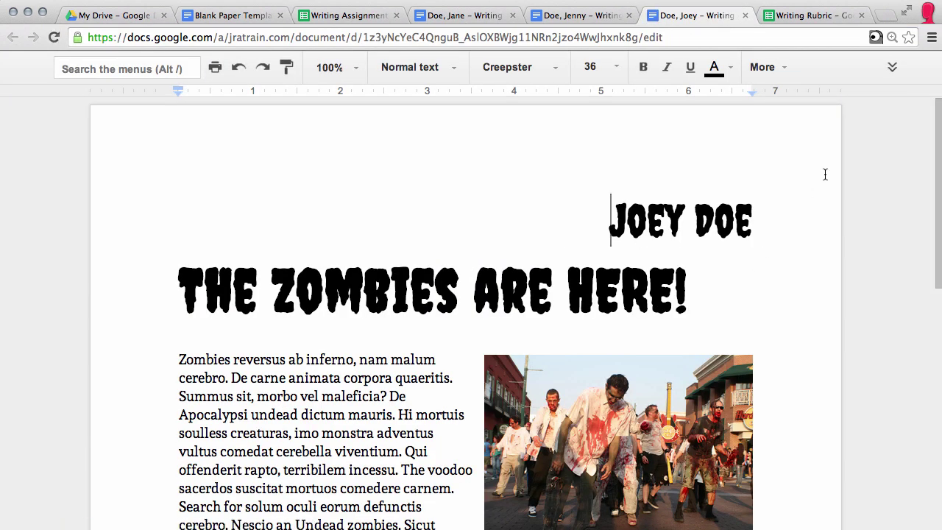
{"action": "left_click", "coordinate": [875, 37]}
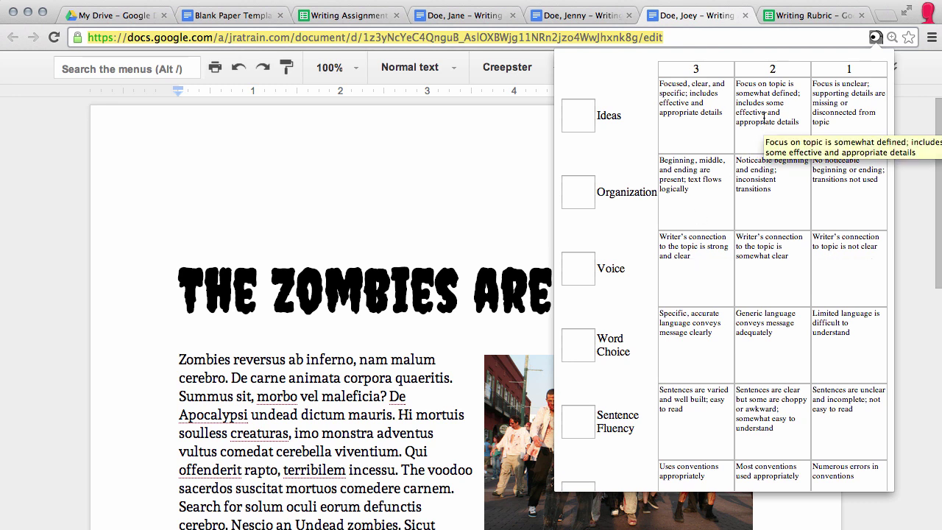
Return to the Writing Assignment spreadsheet and examine the submitted scores and comments in the New Roster sheet
{"action": "left_click", "coordinate": [356, 16]}
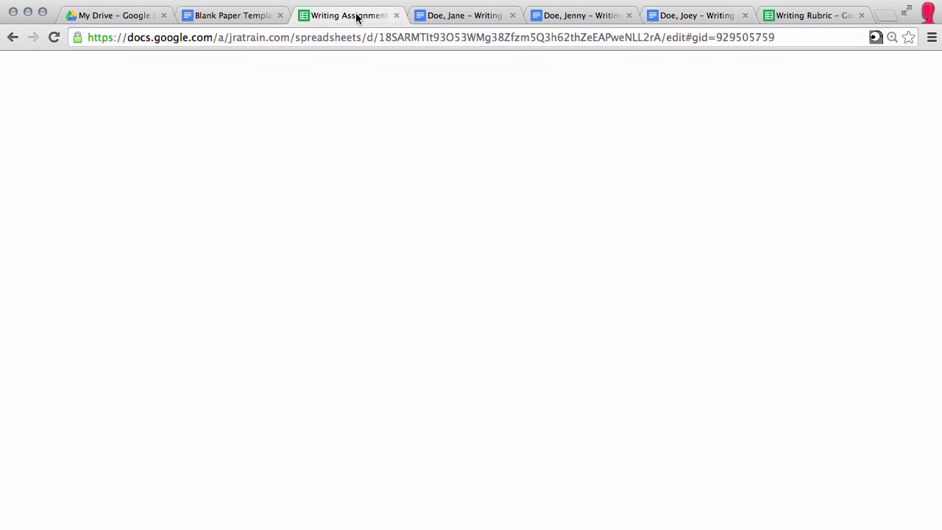
{"action": "left_click", "coordinate": [435, 301]}
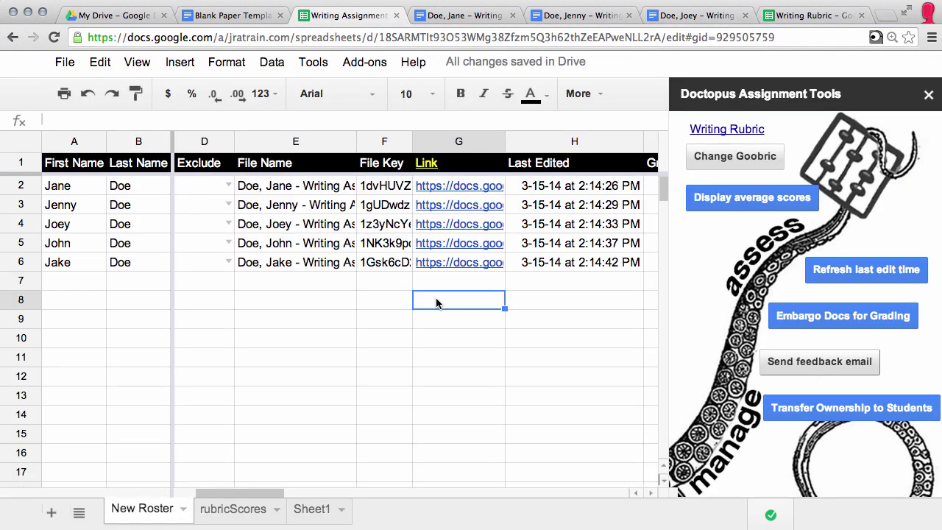
{"action": "scroll", "coordinate": [436, 302], "scroll_direction": "right", "scroll_amount": 8}
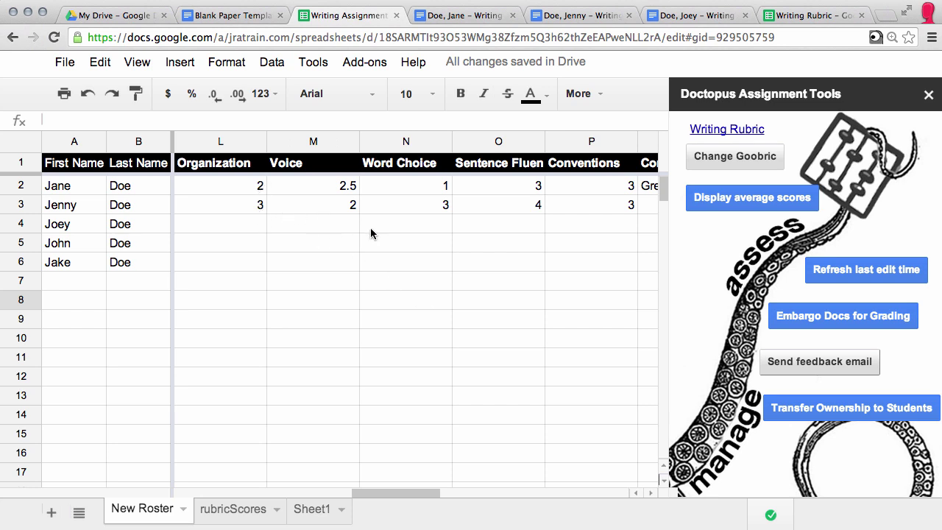
{"action": "scroll", "coordinate": [472, 228], "scroll_direction": "right", "scroll_amount": 2}
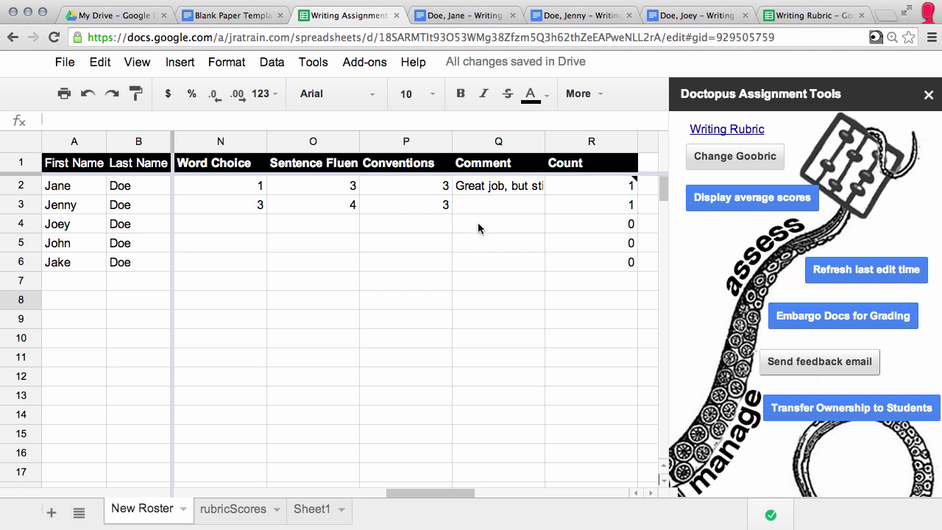
Examine the submission records, from the document links to the comments, in the rubricScores sheet
{"action": "left_click", "coordinate": [237, 514]}
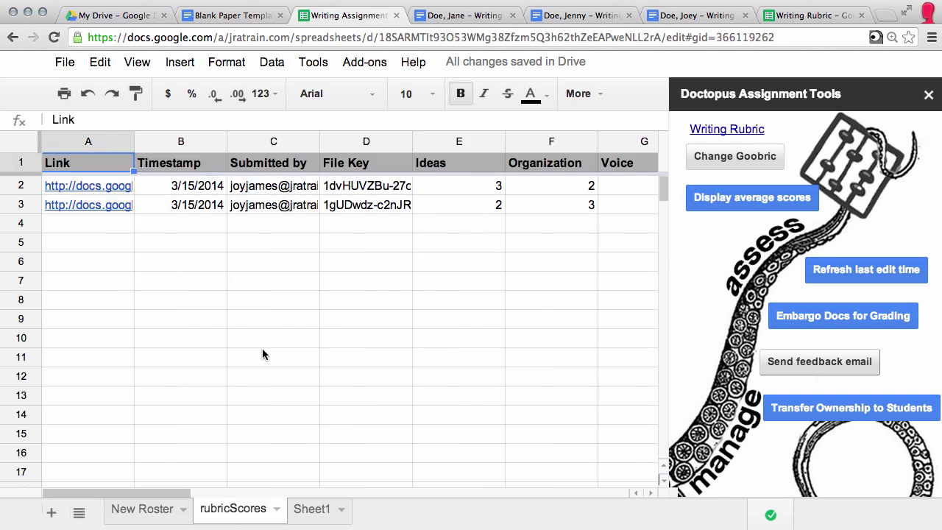
{"action": "scroll", "coordinate": [262, 352], "scroll_direction": "right", "scroll_amount": 1}
{"action": "scroll", "coordinate": [262, 349], "scroll_direction": "right", "scroll_amount": 6}
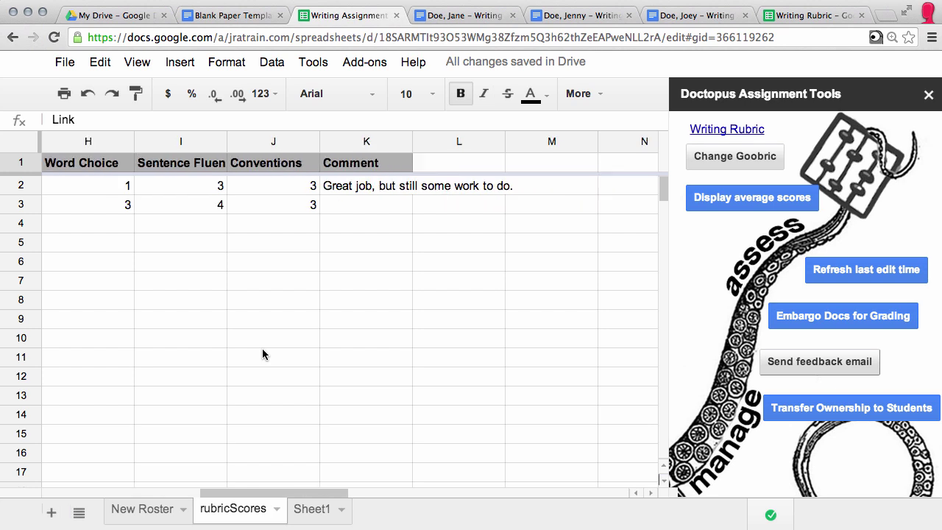
{"action": "scroll", "coordinate": [262, 349], "scroll_direction": "left", "scroll_amount": 7}
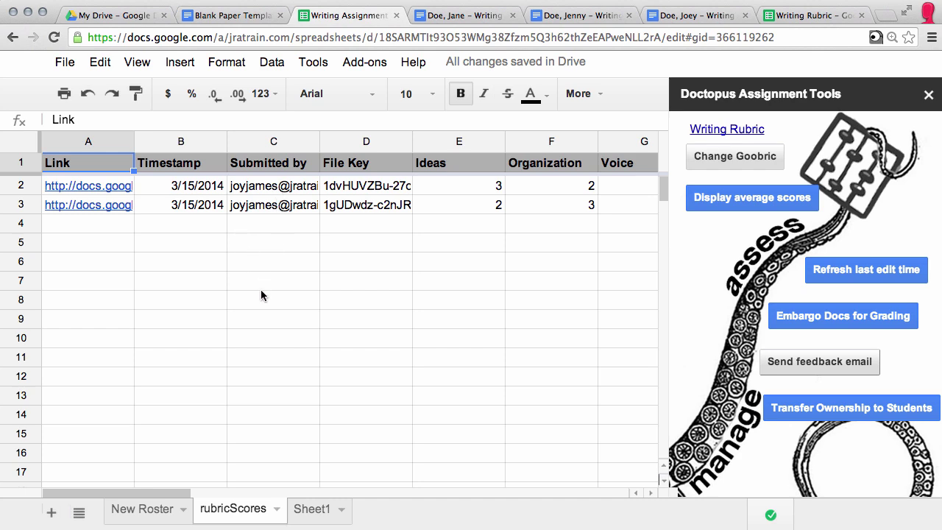
Return to the "Cupcakes: The meaning of life" document and review the rubric table pasted below its text
{"action": "left_click", "coordinate": [457, 16]}
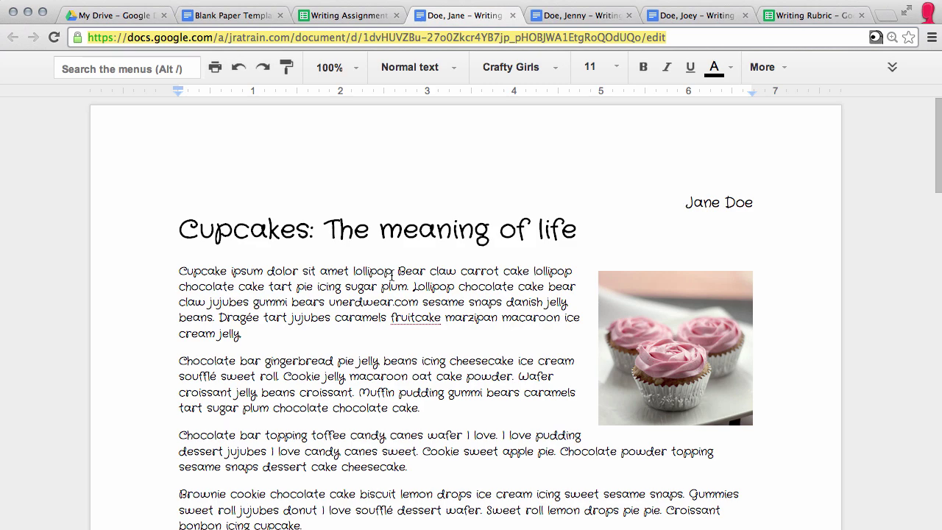
{"action": "scroll", "coordinate": [391, 273], "scroll_direction": "down", "scroll_amount": 10}
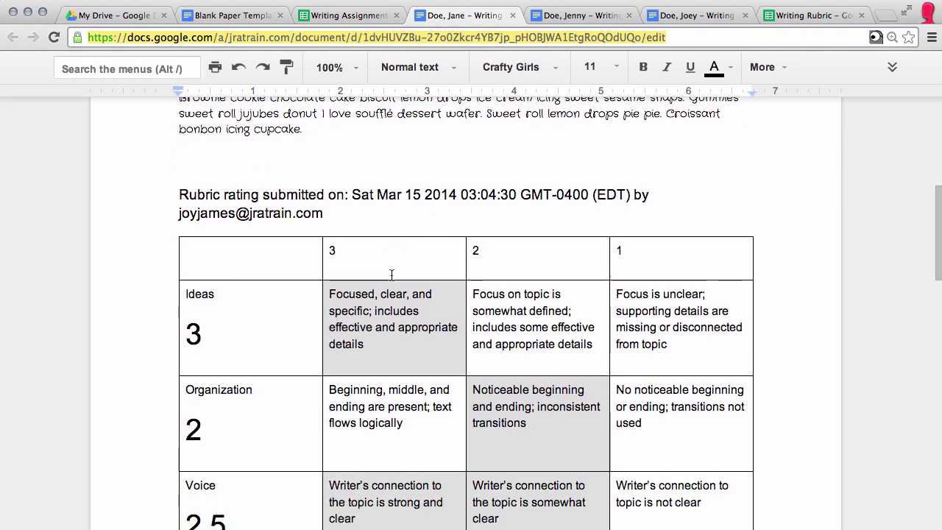
{"action": "scroll", "coordinate": [391, 274], "scroll_direction": "down", "scroll_amount": 5}
{"action": "scroll", "coordinate": [391, 274], "scroll_direction": "up", "scroll_amount": 15}
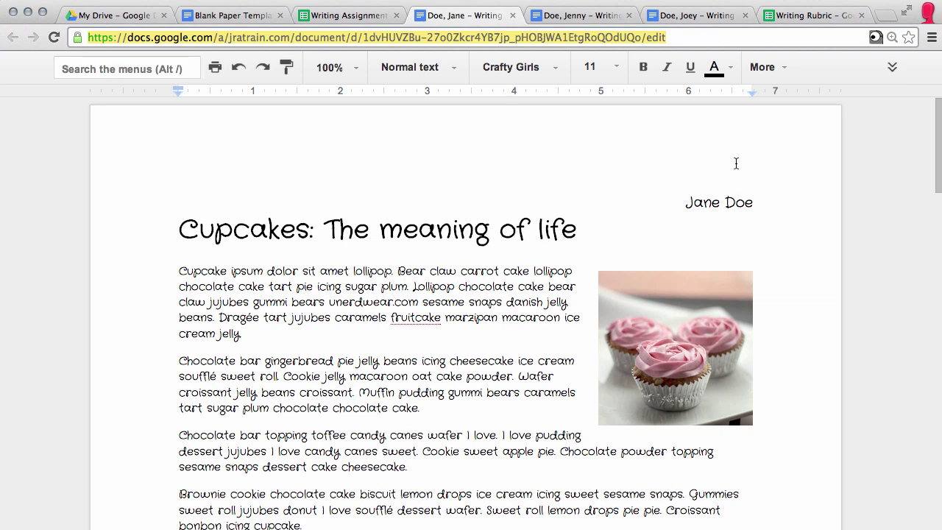
Reopen the Goobric form for the cupcakes document and change the scores to Organization 3, Voice 3 and Word Choice 2
{"action": "left_click", "coordinate": [875, 38]}
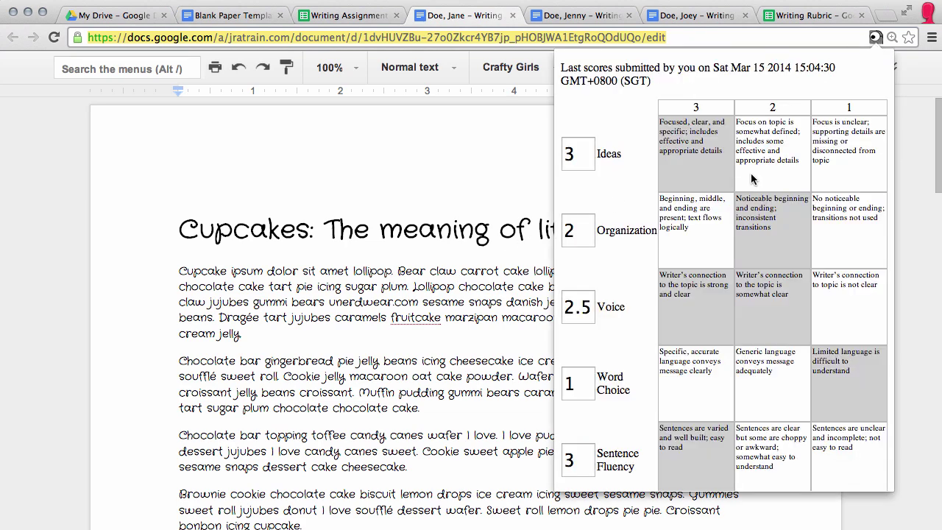
{"action": "scroll", "coordinate": [751, 173], "scroll_direction": "down", "scroll_amount": 5}
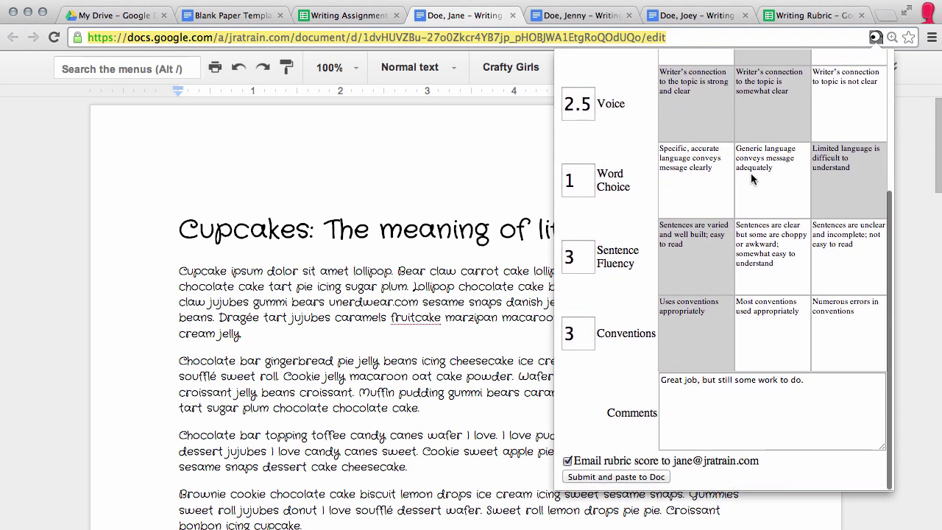
{"action": "scroll", "coordinate": [751, 173], "scroll_direction": "up", "scroll_amount": 5}
{"action": "double_click", "coordinate": [579, 156]}
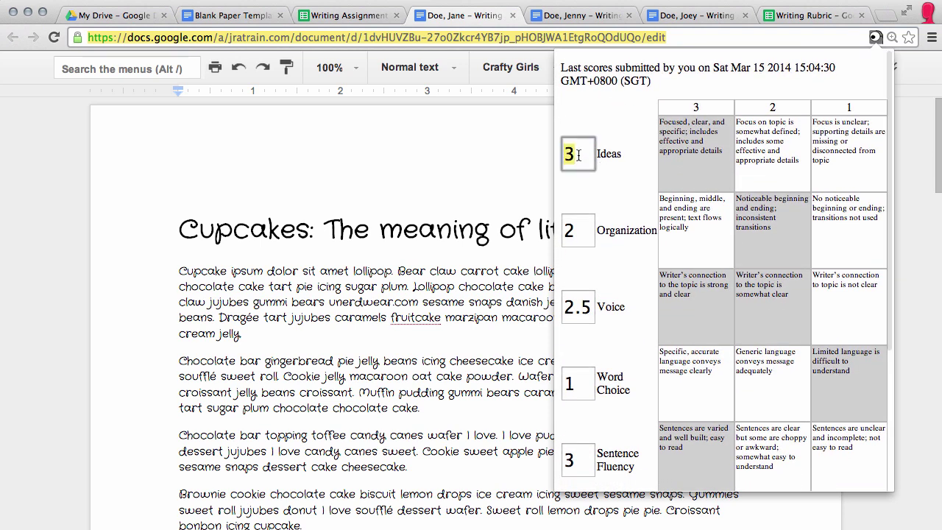
{"action": "key", "text": "Tab"}
{"action": "type", "text": "3"}
{"action": "key", "text": "Tab"}
{"action": "type", "text": "2"}
{"action": "key", "text": "Tab"}
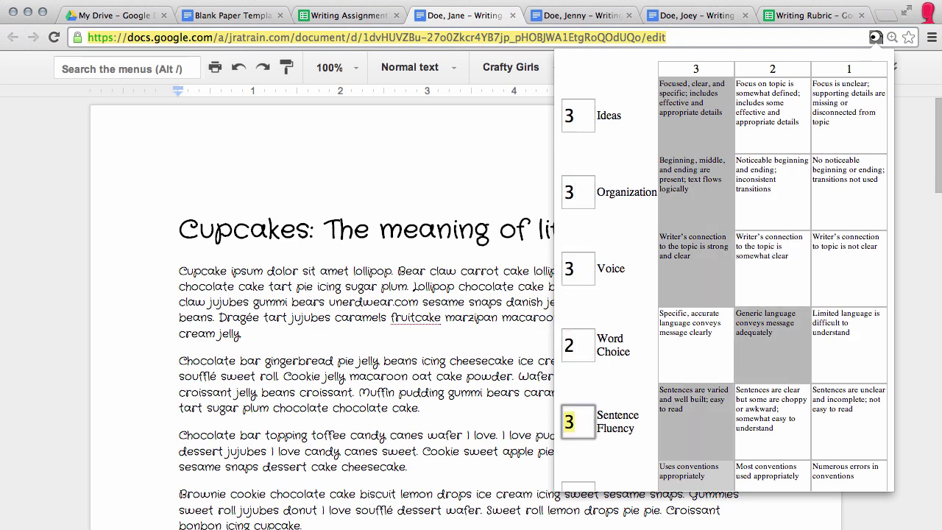
{"action": "key", "text": "Tab"}
Replace the rubric comment with "Regraded" and submit the revised scores, pasting them into the document
{"action": "scroll", "coordinate": [691, 292], "scroll_direction": "down", "scroll_amount": 3}
{"action": "triple_click", "coordinate": [727, 381]}
{"action": "type", "text": "Regraded"}
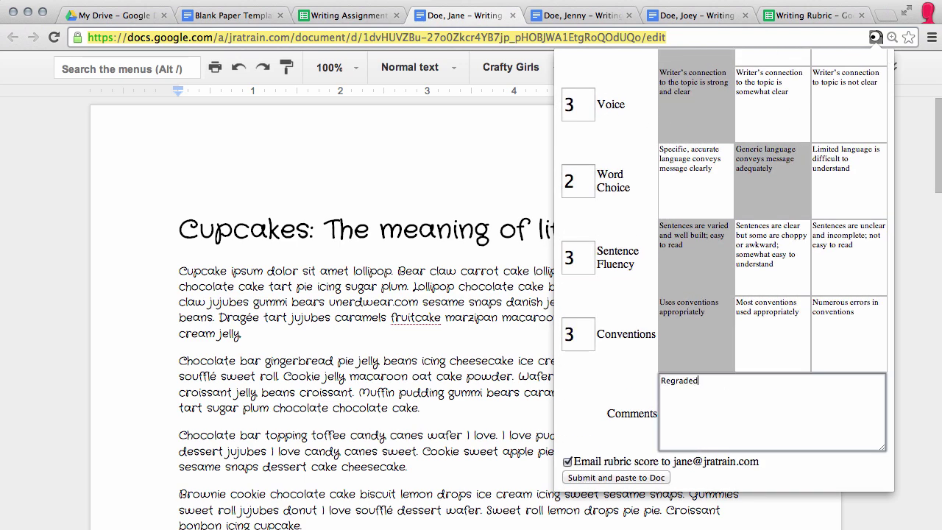
{"action": "left_click", "coordinate": [640, 479]}
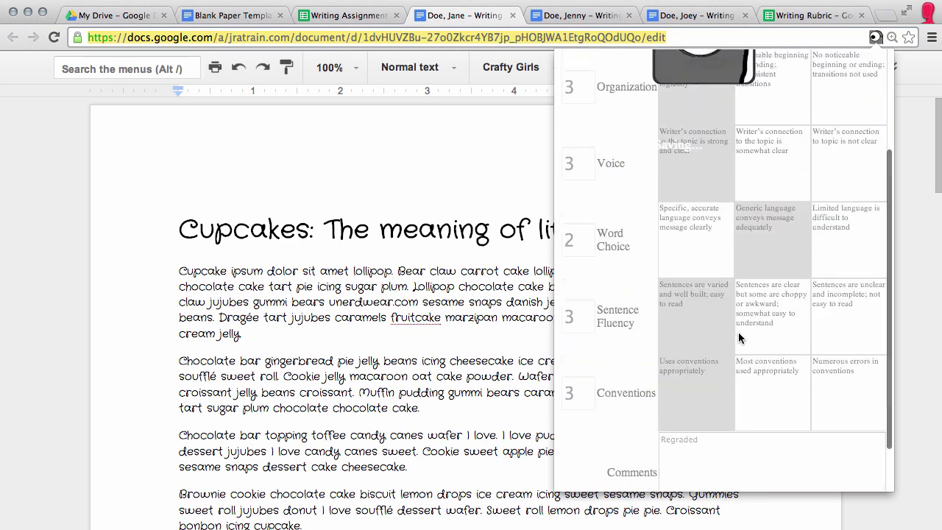
Examine the second rubric table pasted below the first comment and compare it with the original rubric table
{"action": "scroll", "coordinate": [348, 471], "scroll_direction": "down", "scroll_amount": 5}
{"action": "scroll", "coordinate": [349, 472], "scroll_direction": "down", "scroll_amount": 10}
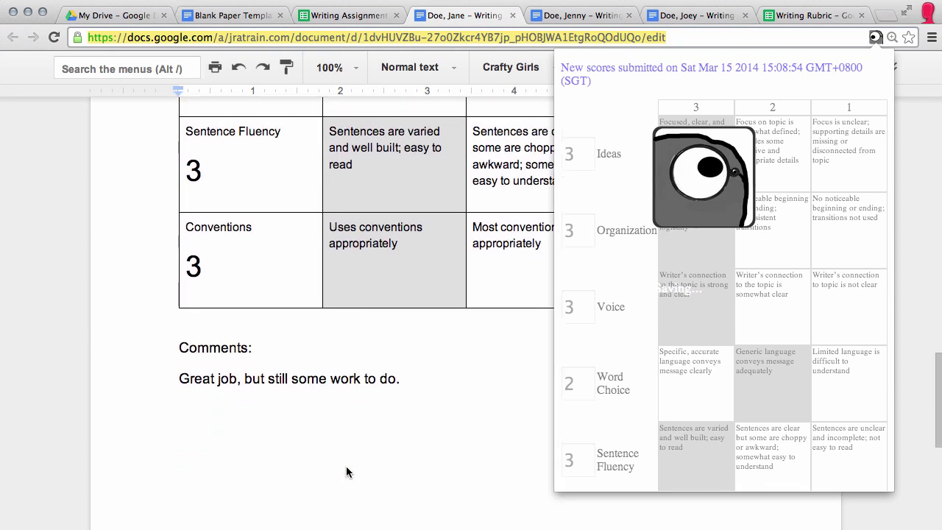
{"action": "scroll", "coordinate": [348, 471], "scroll_direction": "down", "scroll_amount": 1}
{"action": "scroll", "coordinate": [348, 471], "scroll_direction": "down", "scroll_amount": 3}
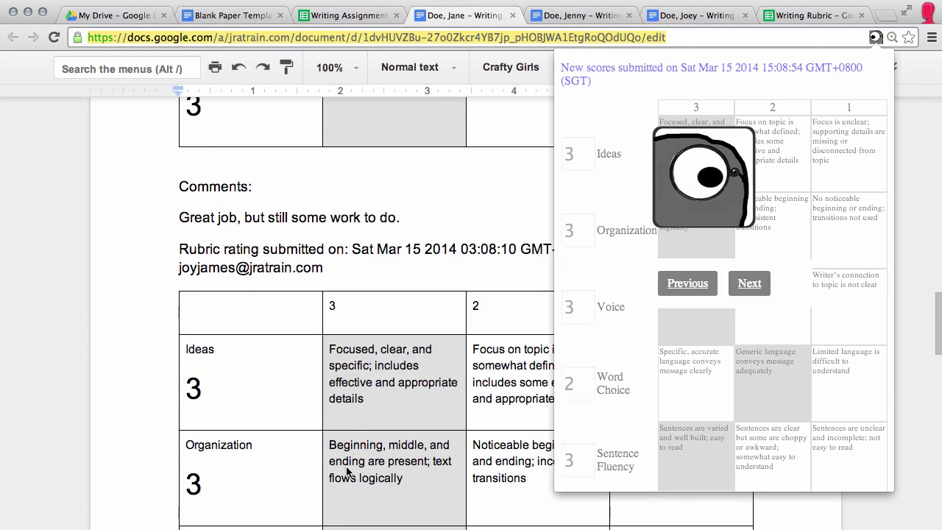
{"action": "scroll", "coordinate": [348, 471], "scroll_direction": "down", "scroll_amount": 5}
{"action": "scroll", "coordinate": [347, 468], "scroll_direction": "down", "scroll_amount": 7}
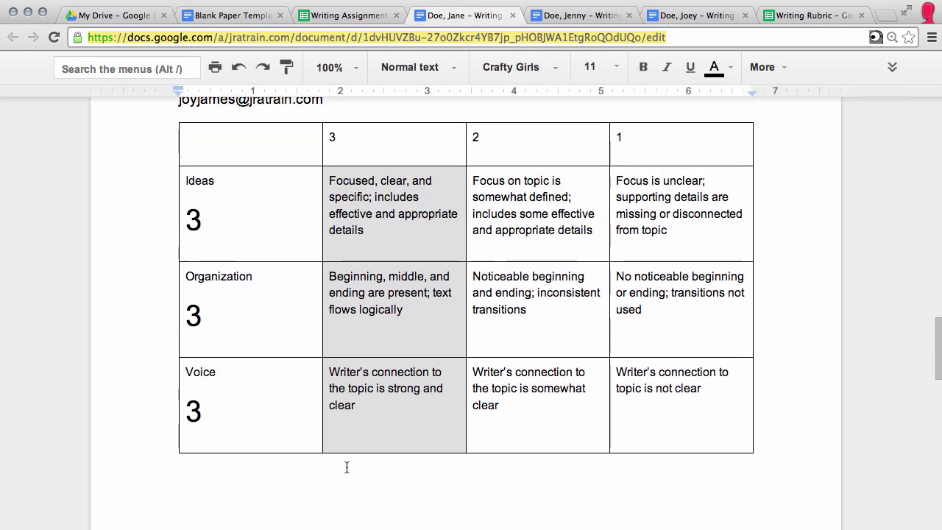
{"action": "scroll", "coordinate": [346, 468], "scroll_direction": "up", "scroll_amount": 7}
{"action": "scroll", "coordinate": [347, 469], "scroll_direction": "up", "scroll_amount": 15}
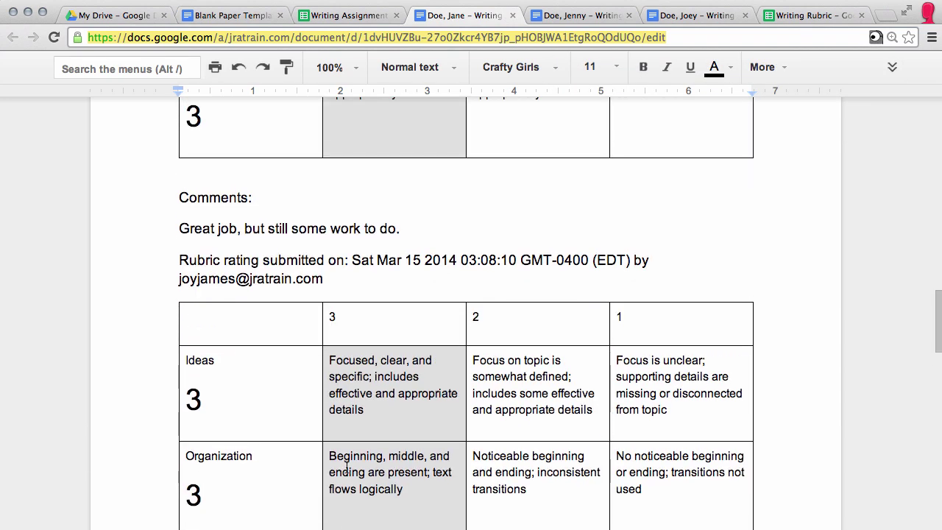
{"action": "scroll", "coordinate": [347, 468], "scroll_direction": "up", "scroll_amount": 12}
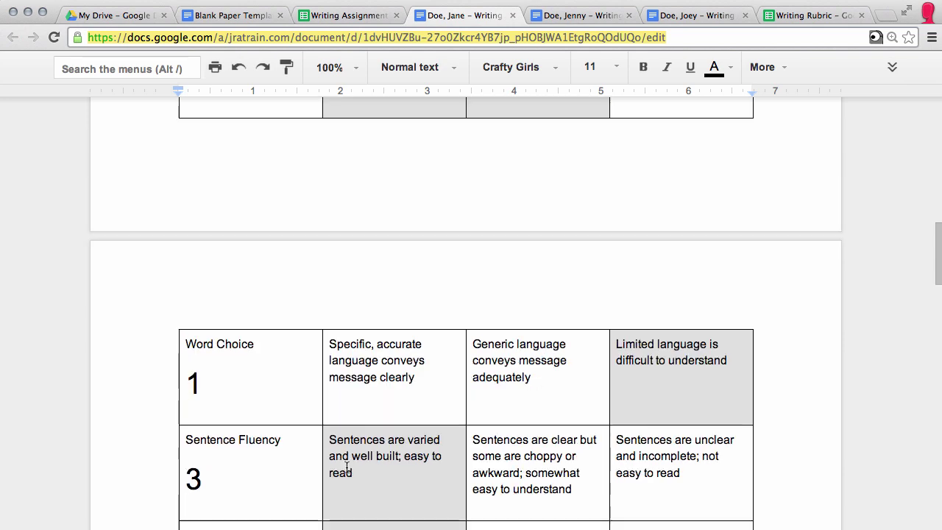
Return to the rubricScores sheet and check the regraded submission's scores and comment
{"action": "key", "text": "ctrl+shift+Tab"}
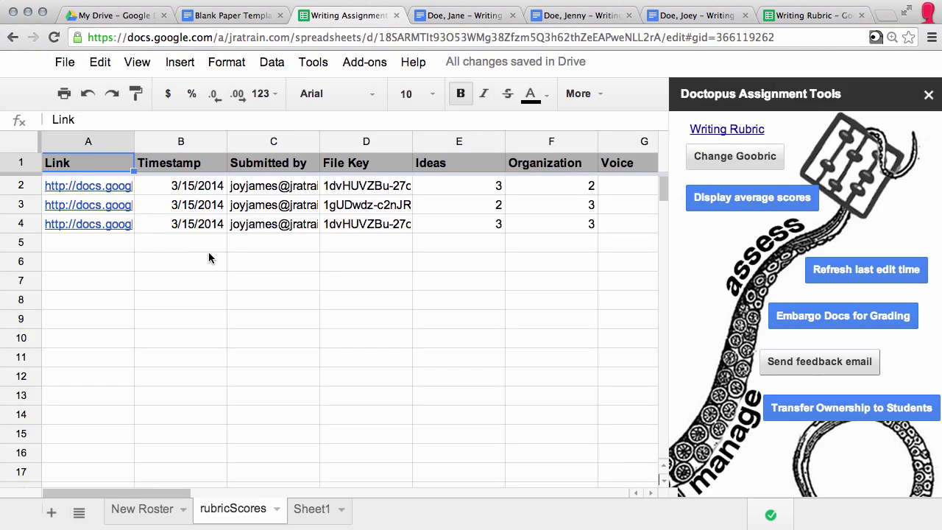
{"action": "scroll", "coordinate": [288, 287], "scroll_direction": "right", "scroll_amount": 8}
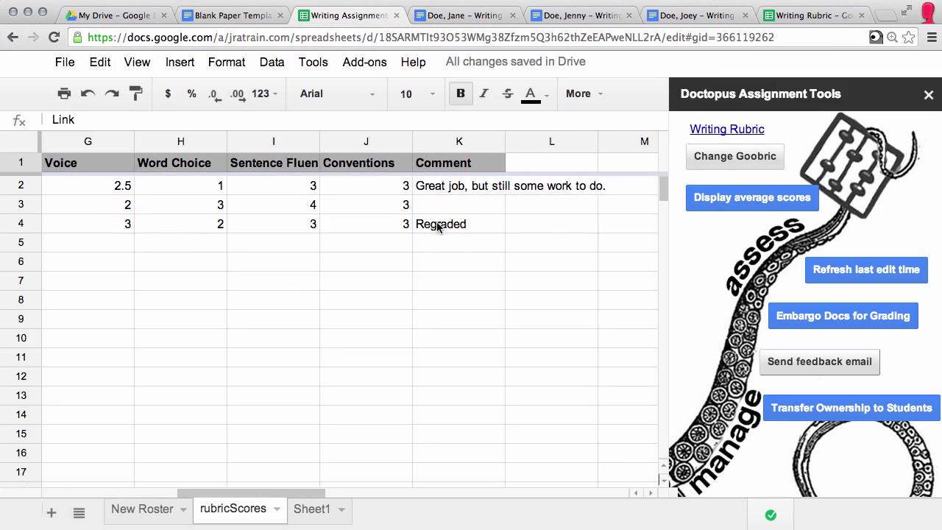
Return to the New Roster sheet and check the latest scores, comment and grading count recorded for each student
{"action": "left_click", "coordinate": [144, 509]}
{"action": "scroll", "coordinate": [403, 323], "scroll_direction": "left", "scroll_amount": 10}
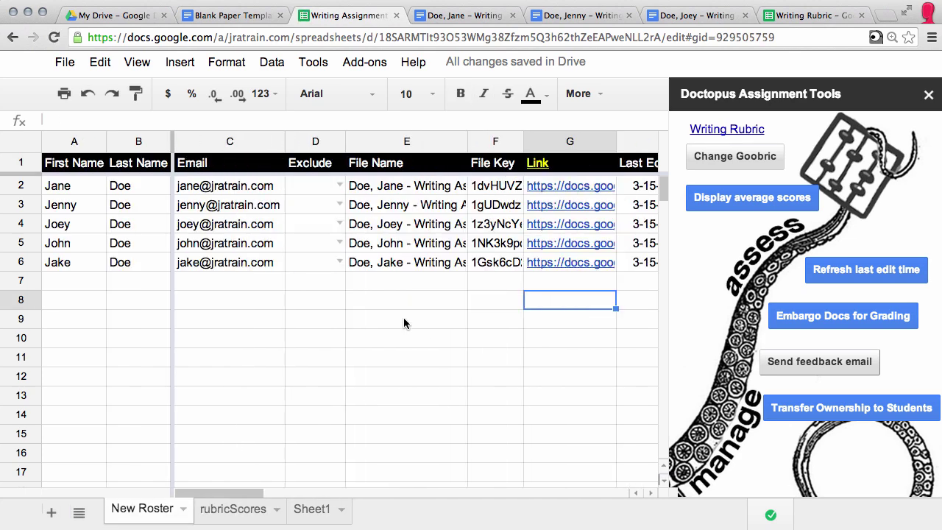
{"action": "scroll", "coordinate": [404, 323], "scroll_direction": "right", "scroll_amount": 10}
{"action": "scroll", "coordinate": [403, 323], "scroll_direction": "right", "scroll_amount": 1}
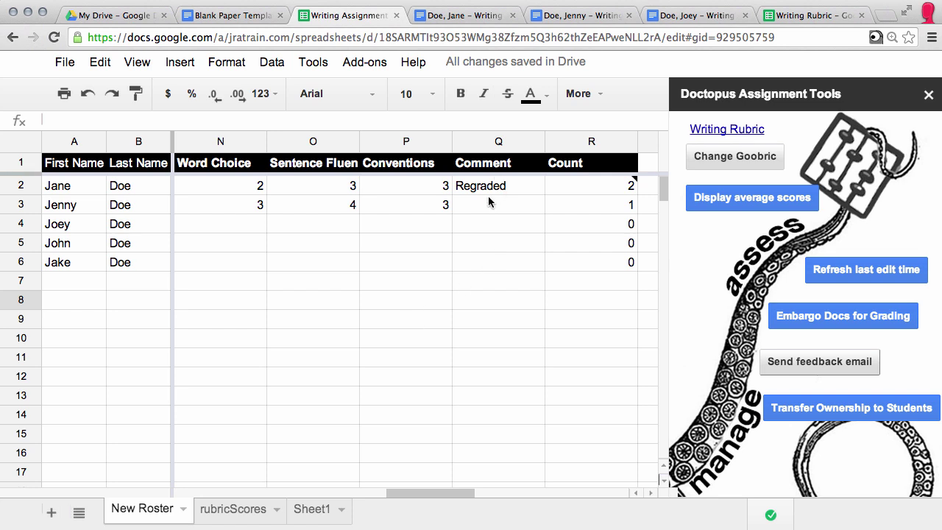
Display the average rubric scores in the roster, review them across the criteria, and switch back to the latest scores
{"action": "left_click", "coordinate": [732, 199]}
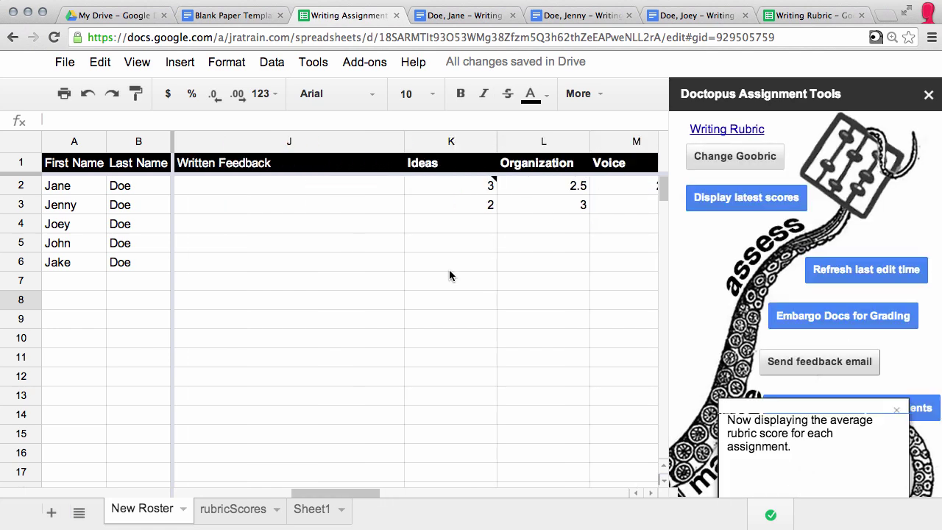
{"action": "scroll", "coordinate": [451, 277], "scroll_direction": "right", "scroll_amount": 2}
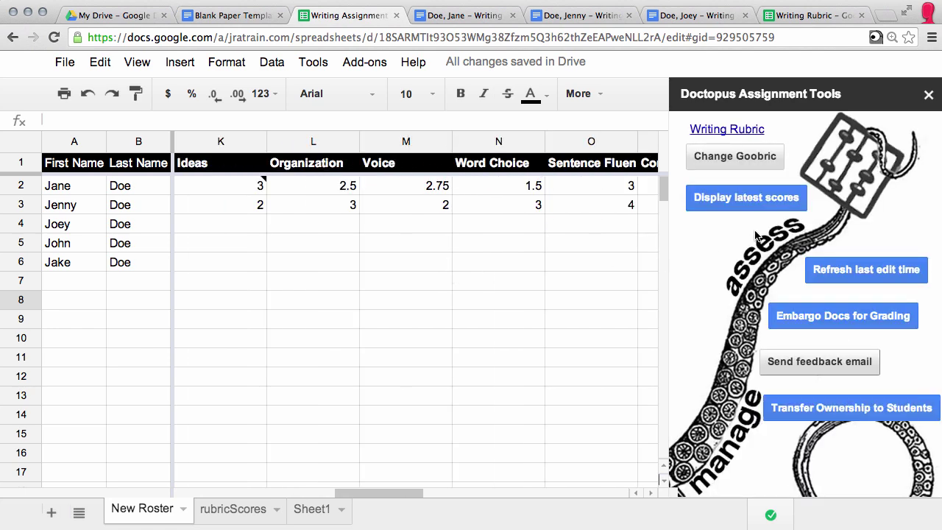
{"action": "left_click", "coordinate": [779, 200]}
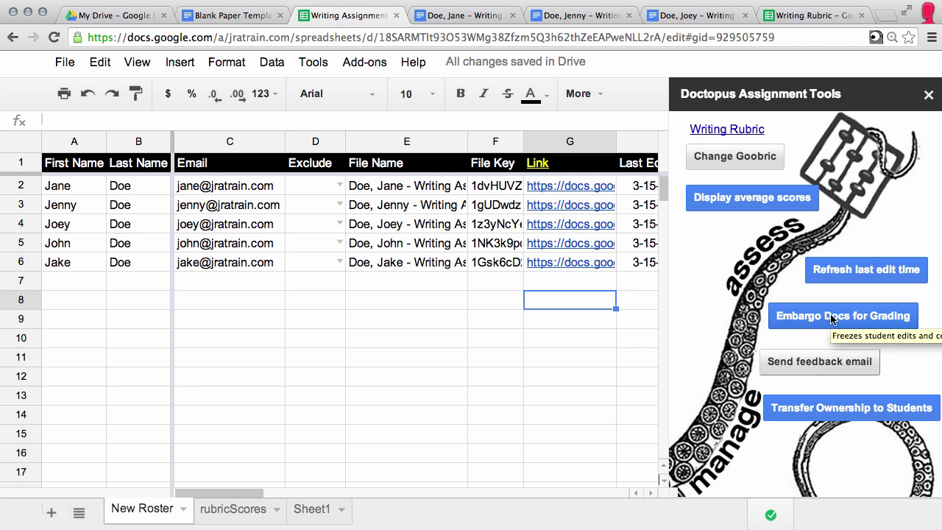
Embargo the student documents for grading, dismiss the notice, and check the "Oh, Those Cats!" document with its Goobric access
{"action": "left_click", "coordinate": [778, 322]}
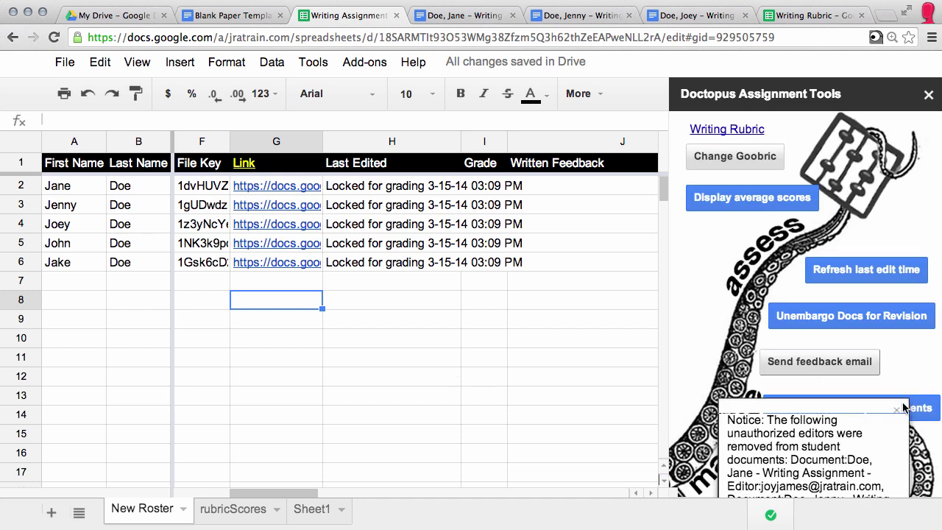
{"action": "left_click", "coordinate": [898, 407]}
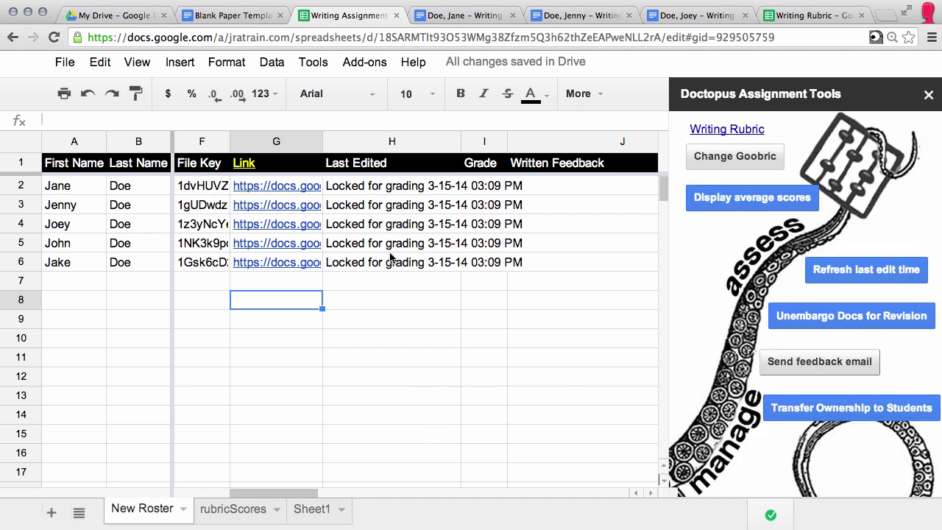
{"action": "left_click", "coordinate": [570, 18]}
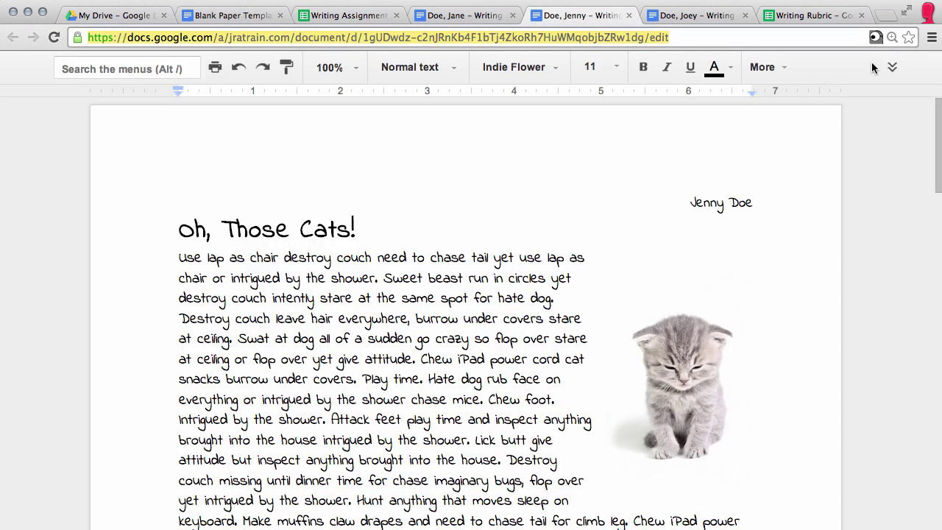
{"action": "left_click", "coordinate": [881, 37]}
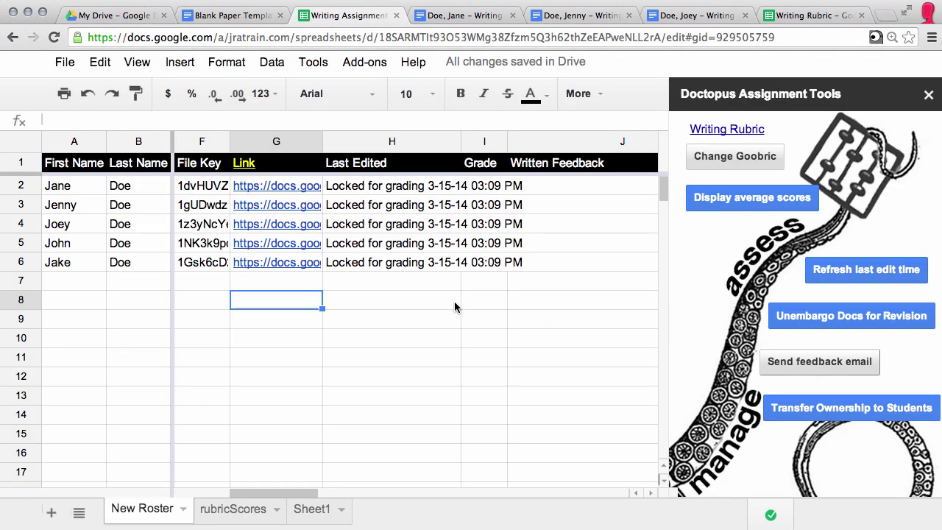
Unembargo the student documents for revision from the assignment roster and dismiss the notice
{"action": "left_click", "coordinate": [803, 316]}
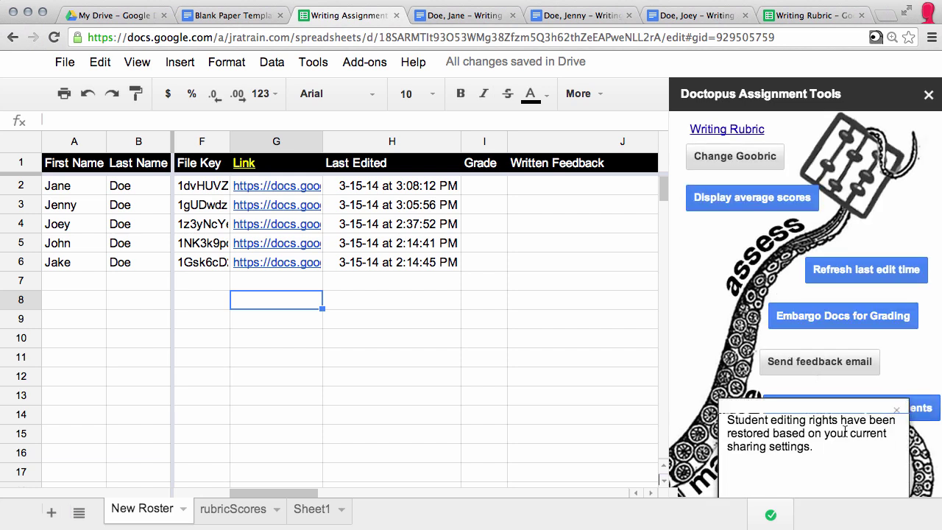
{"action": "left_click", "coordinate": [898, 411]}
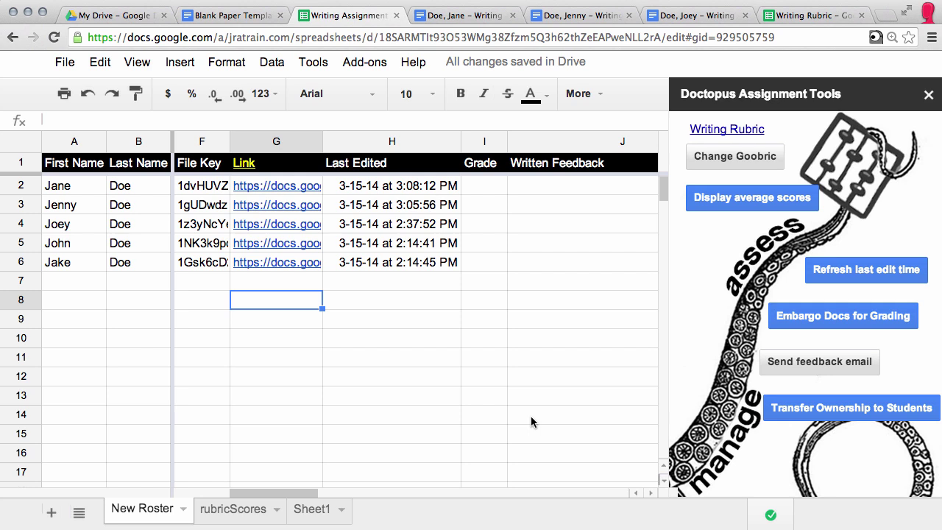
Open the transfer of document ownership to students and read the conditions in its confirmation dialog
{"action": "left_click", "coordinate": [782, 411]}
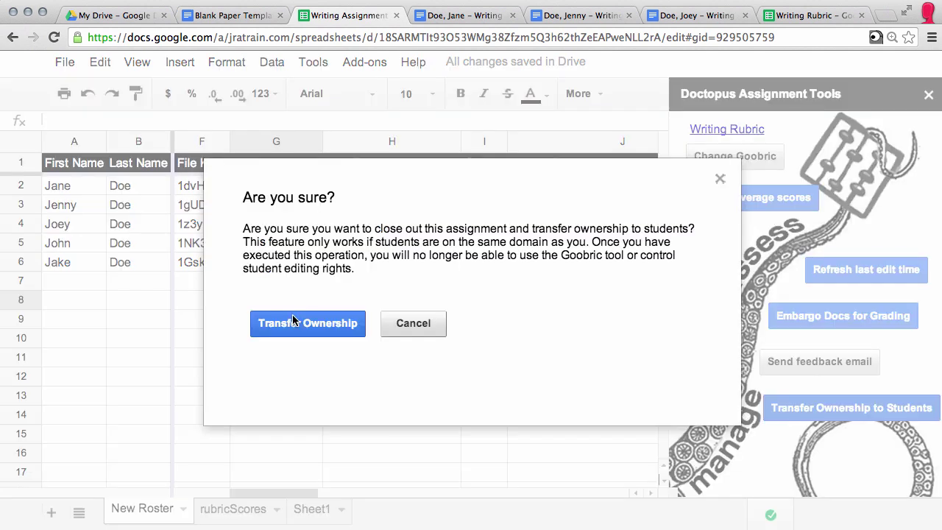
{"action": "left_click_drag", "start_coordinate": [367, 242], "coordinate": [592, 242]}
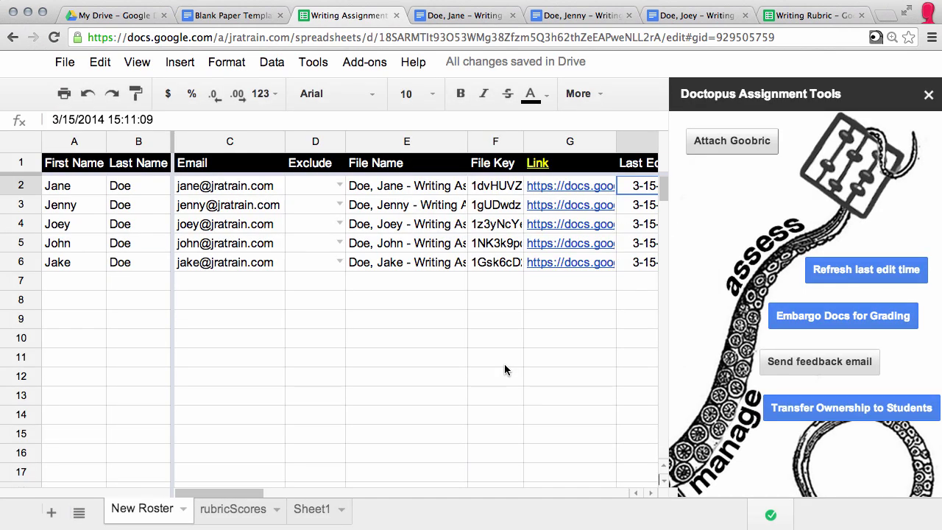